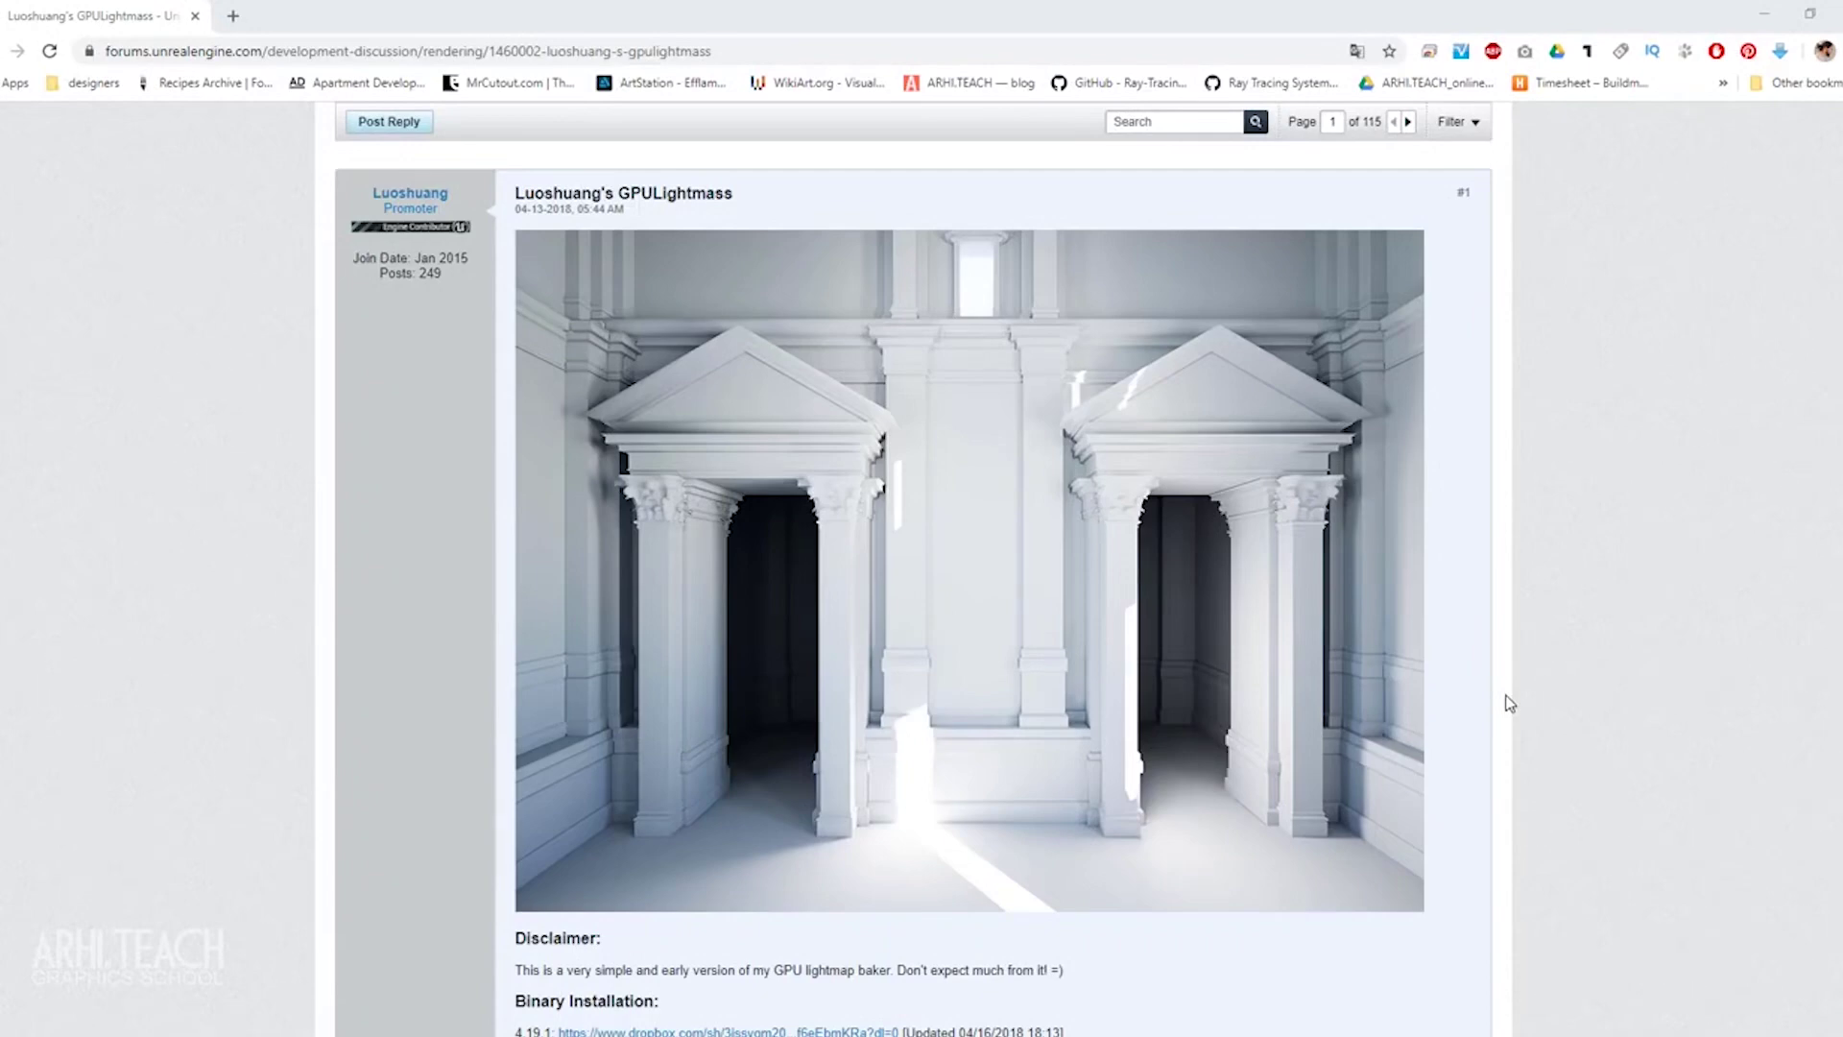
Read through the forum post and briefly highlight the word CUDA in its limitations.
{"action": "scroll", "coordinate": [1509, 704], "scroll_direction": "down", "scroll_amount": 5}
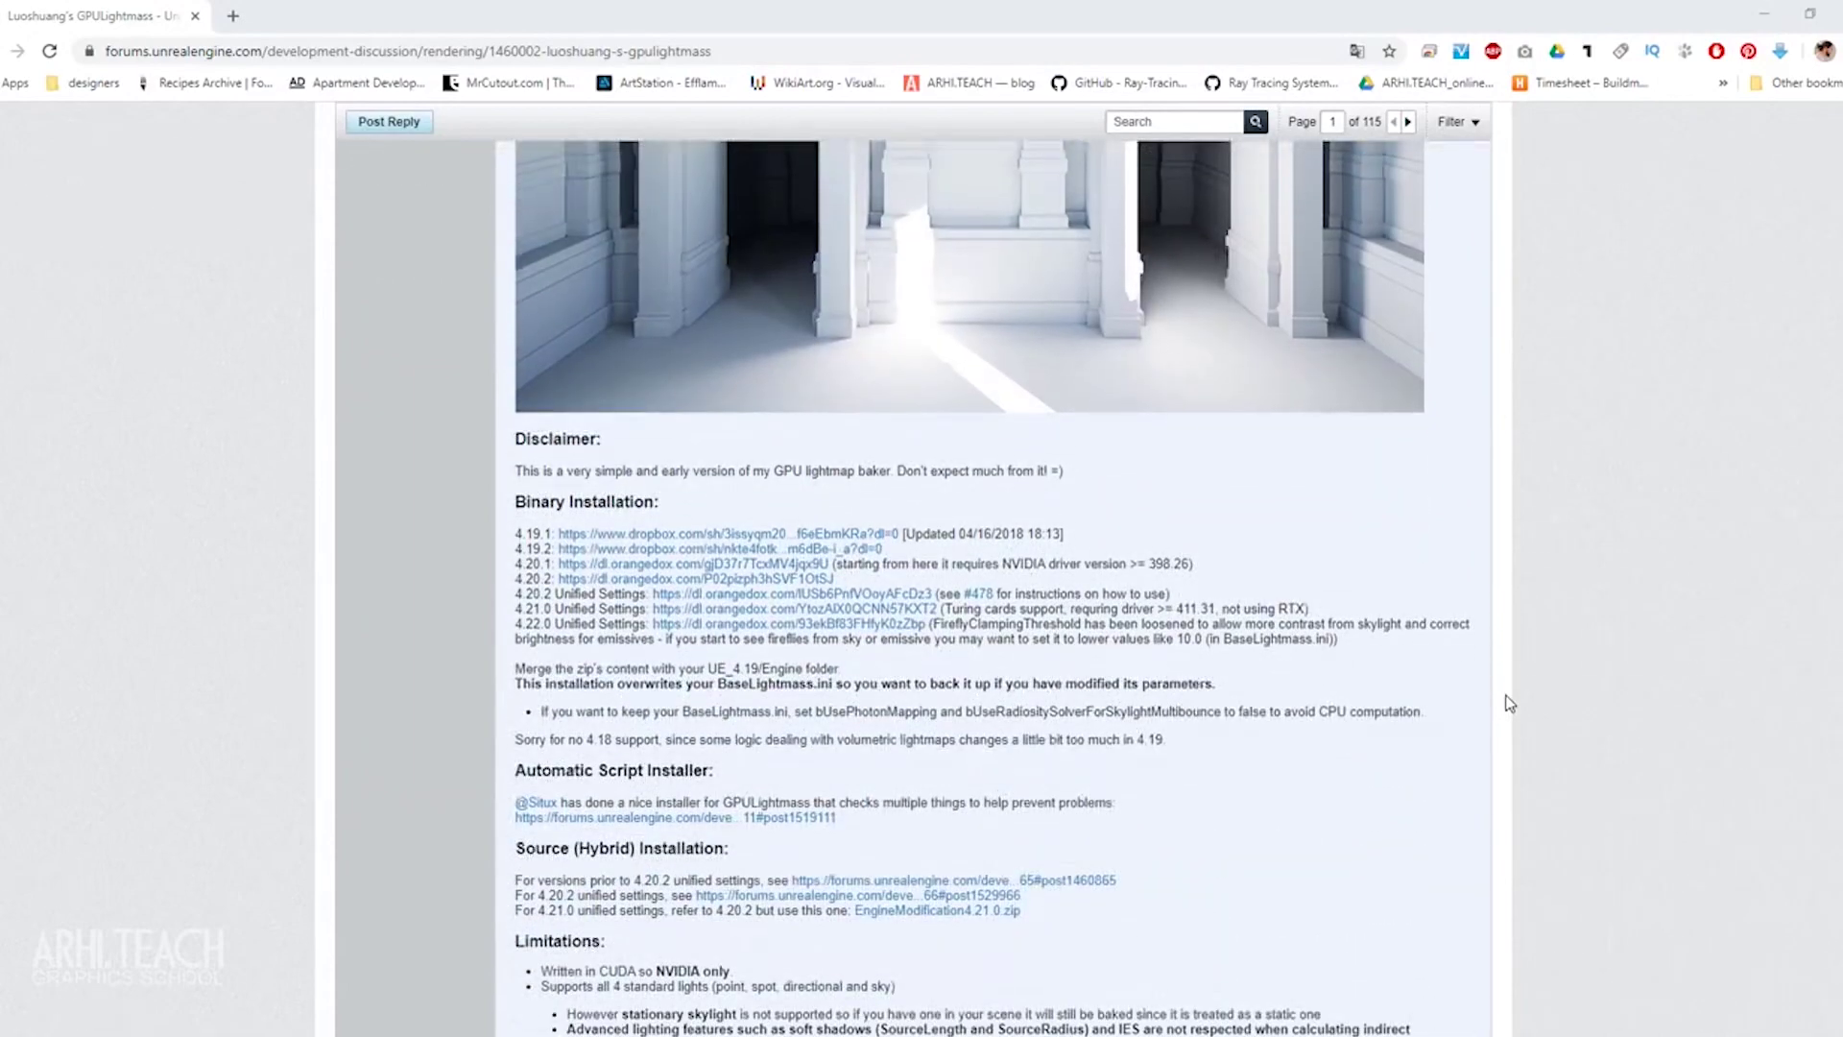
{"action": "scroll", "coordinate": [1509, 703], "scroll_direction": "up", "scroll_amount": 2}
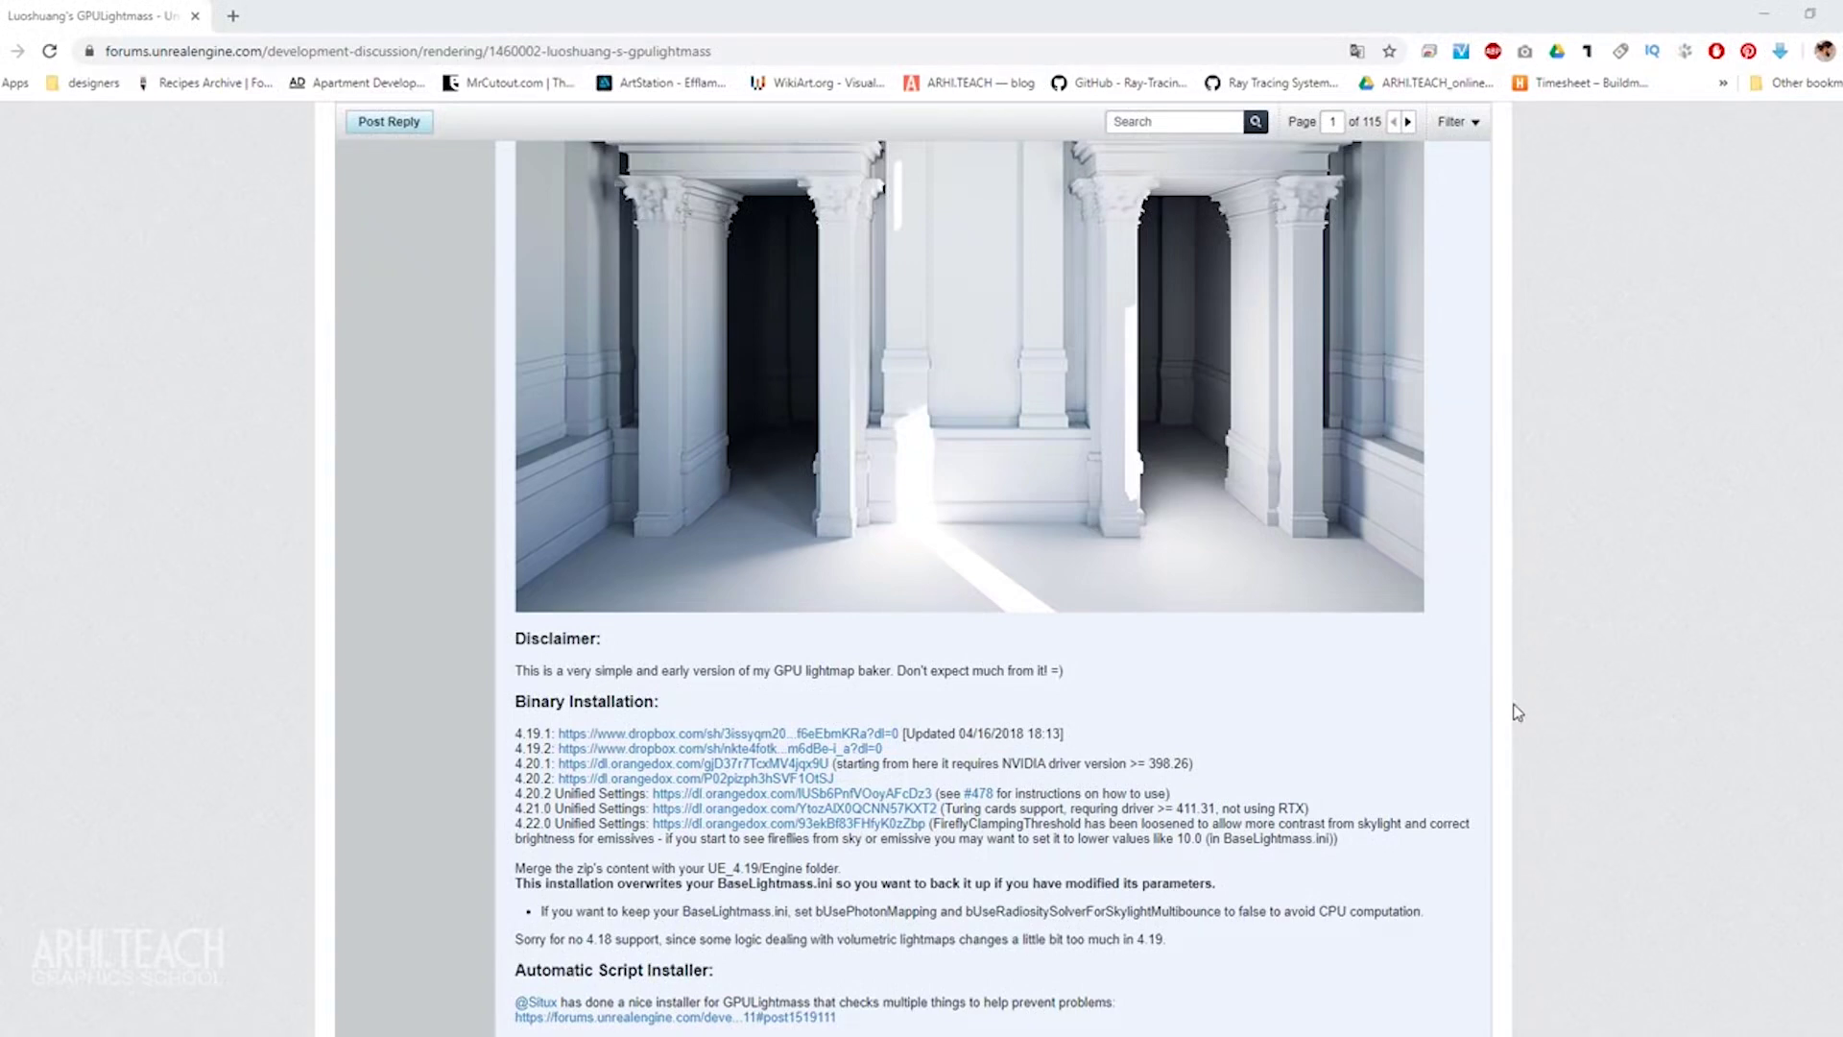
{"action": "scroll", "coordinate": [1516, 712], "scroll_direction": "down", "scroll_amount": 3}
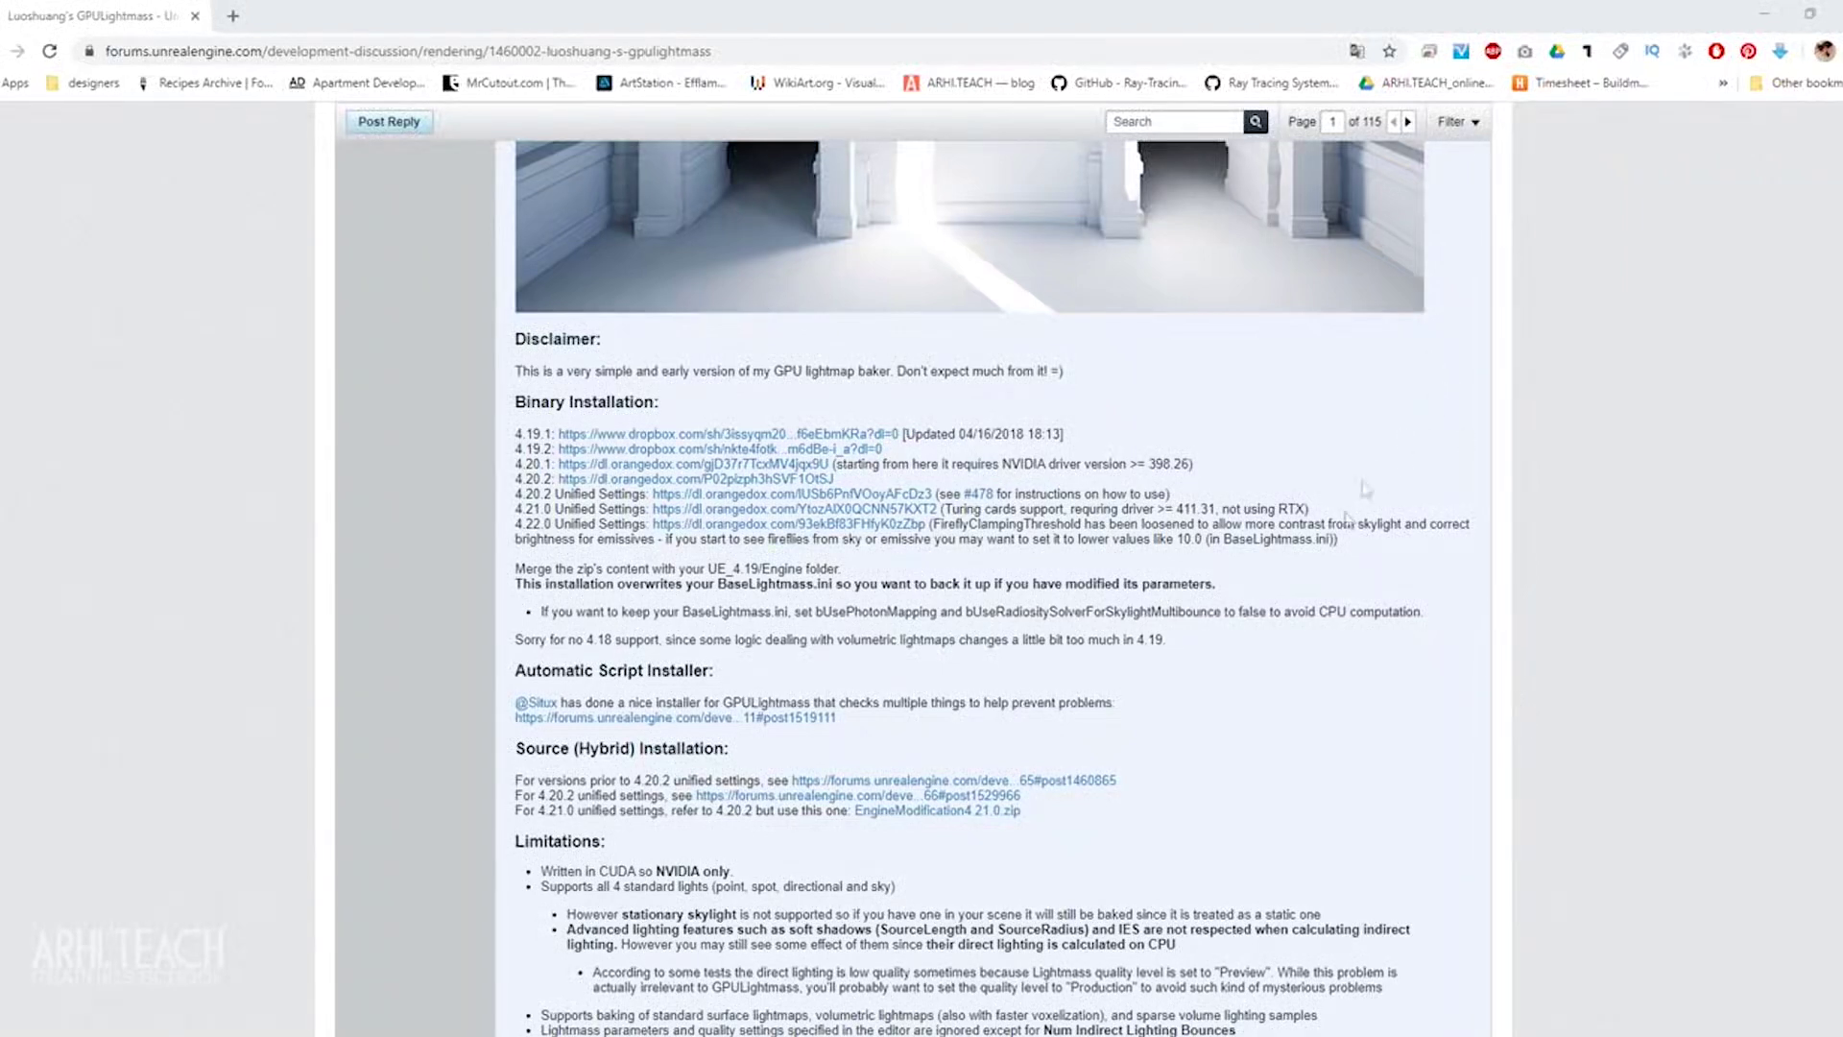
{"action": "scroll", "coordinate": [1036, 617], "scroll_direction": "down", "scroll_amount": 3}
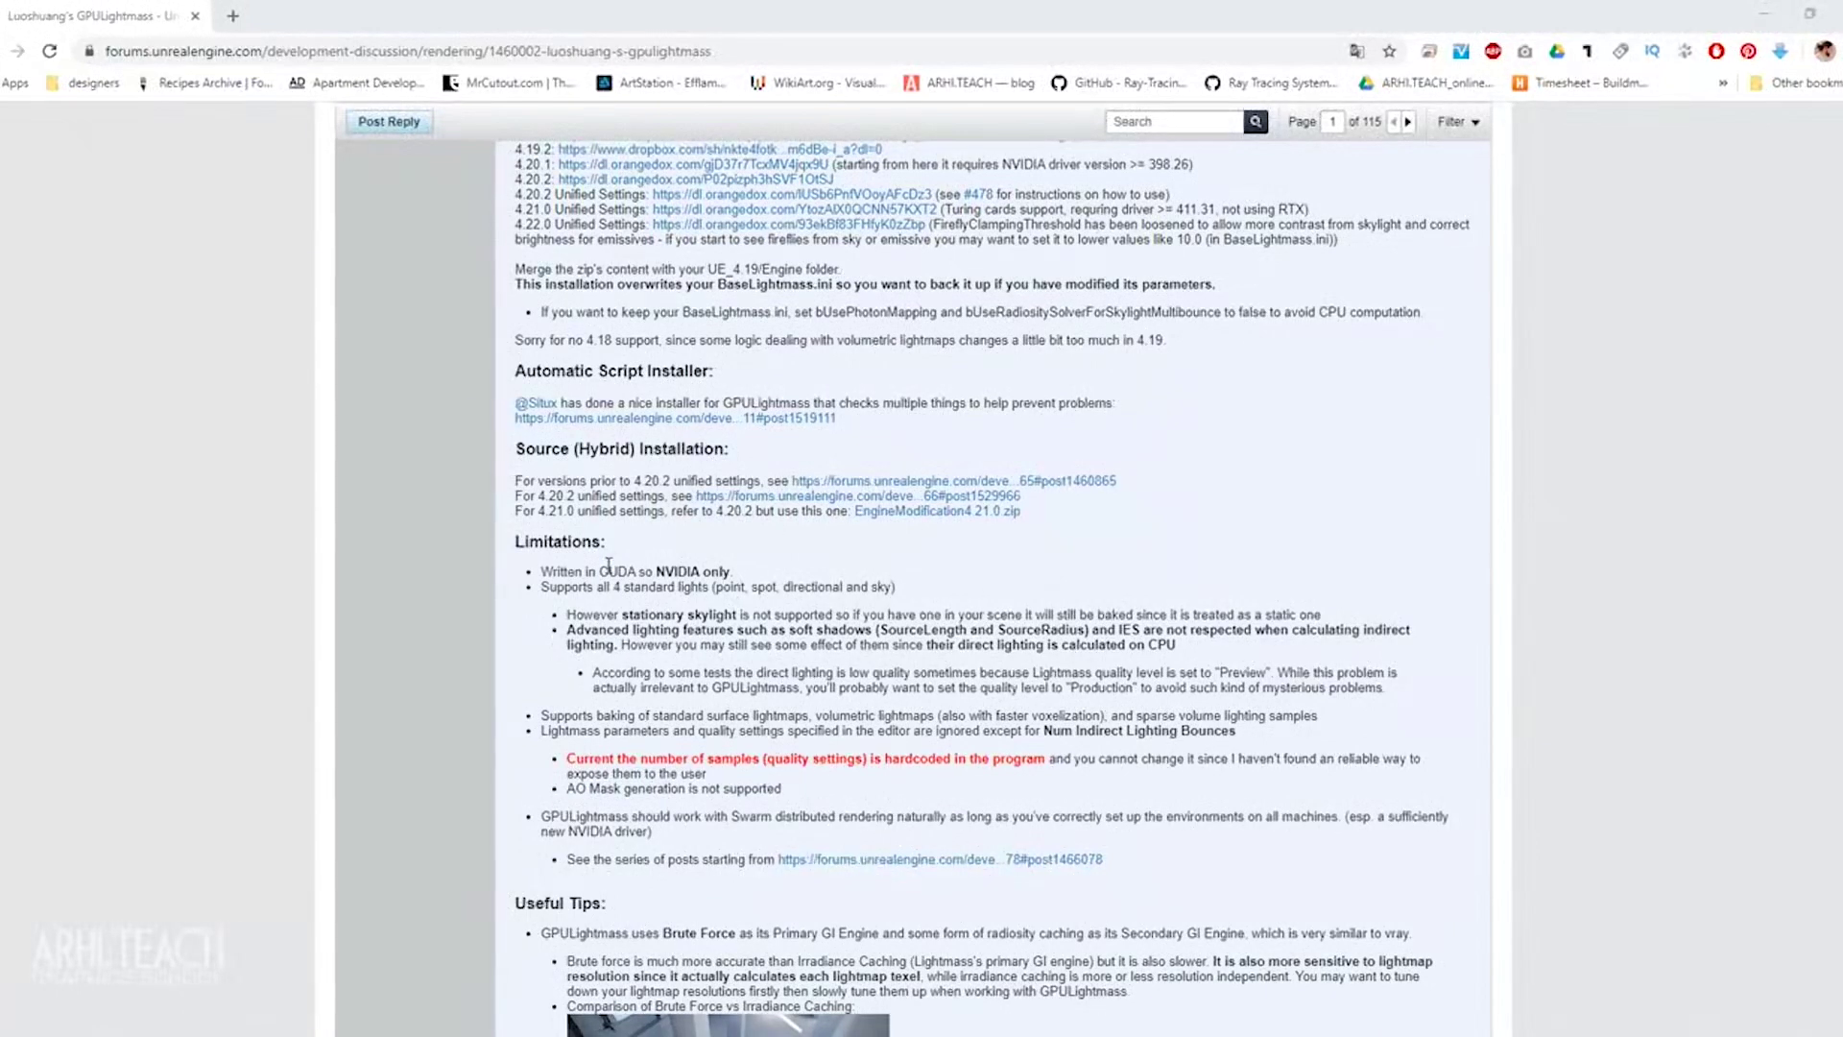
{"action": "double_click", "coordinate": [612, 569]}
{"action": "left_click", "coordinate": [1190, 597]}
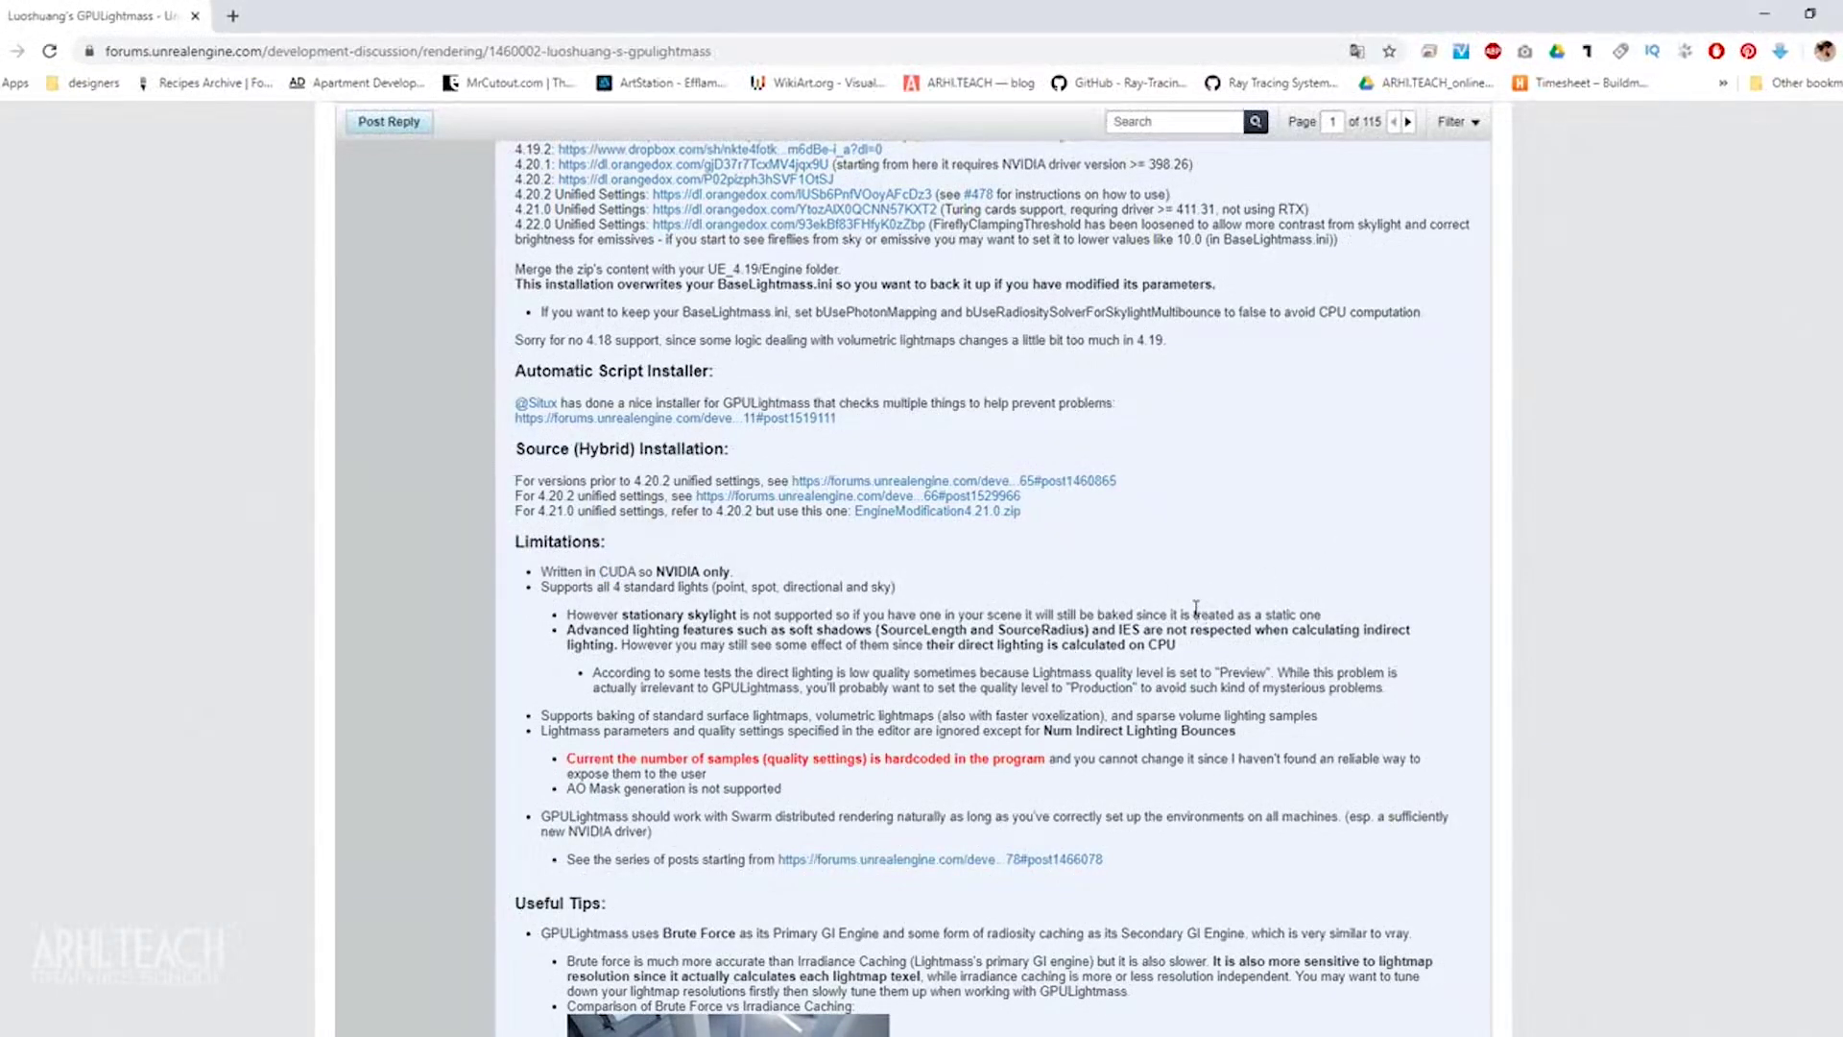
Place the extracted GPULightmass folder window beside the forum page, showing the UE_4.24 install folder.
{"action": "key", "text": "alt+Tab"}
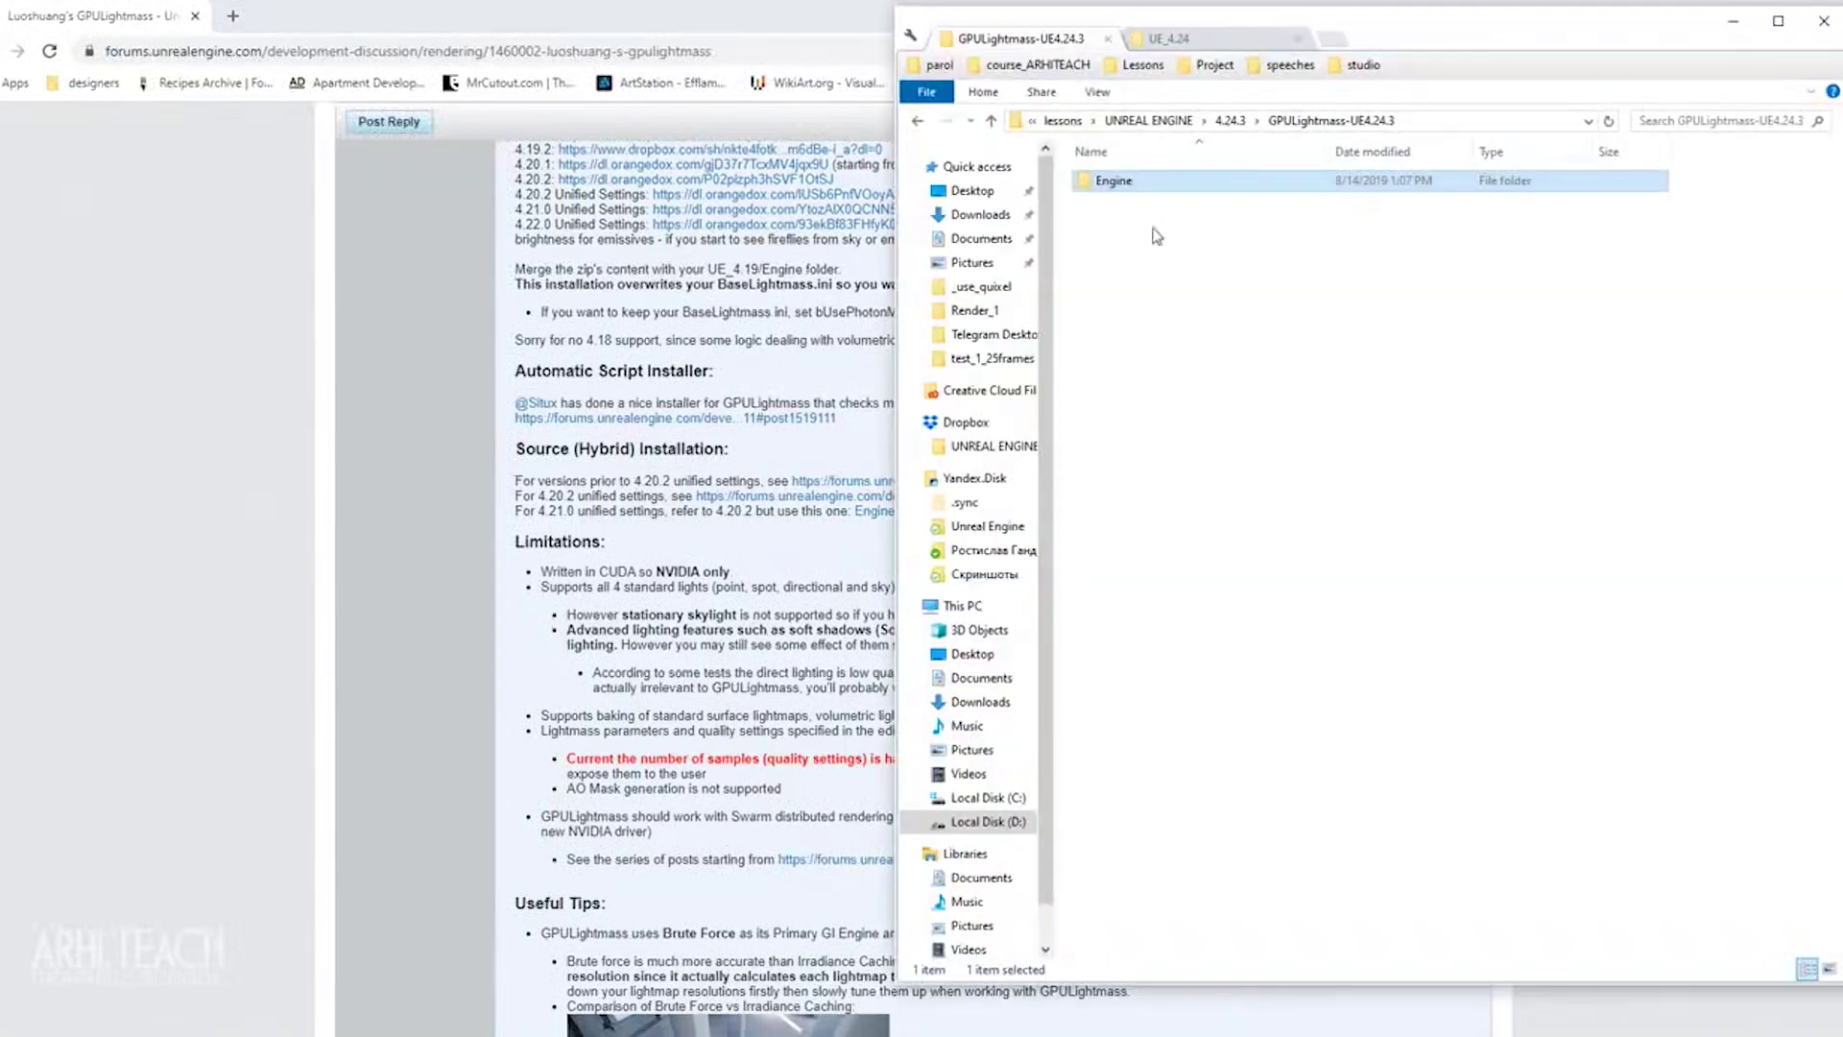
{"action": "left_click_drag", "start_coordinate": [1460, 37], "coordinate": [1455, 56]}
{"action": "scroll", "coordinate": [382, 497], "scroll_direction": "up", "scroll_amount": 10}
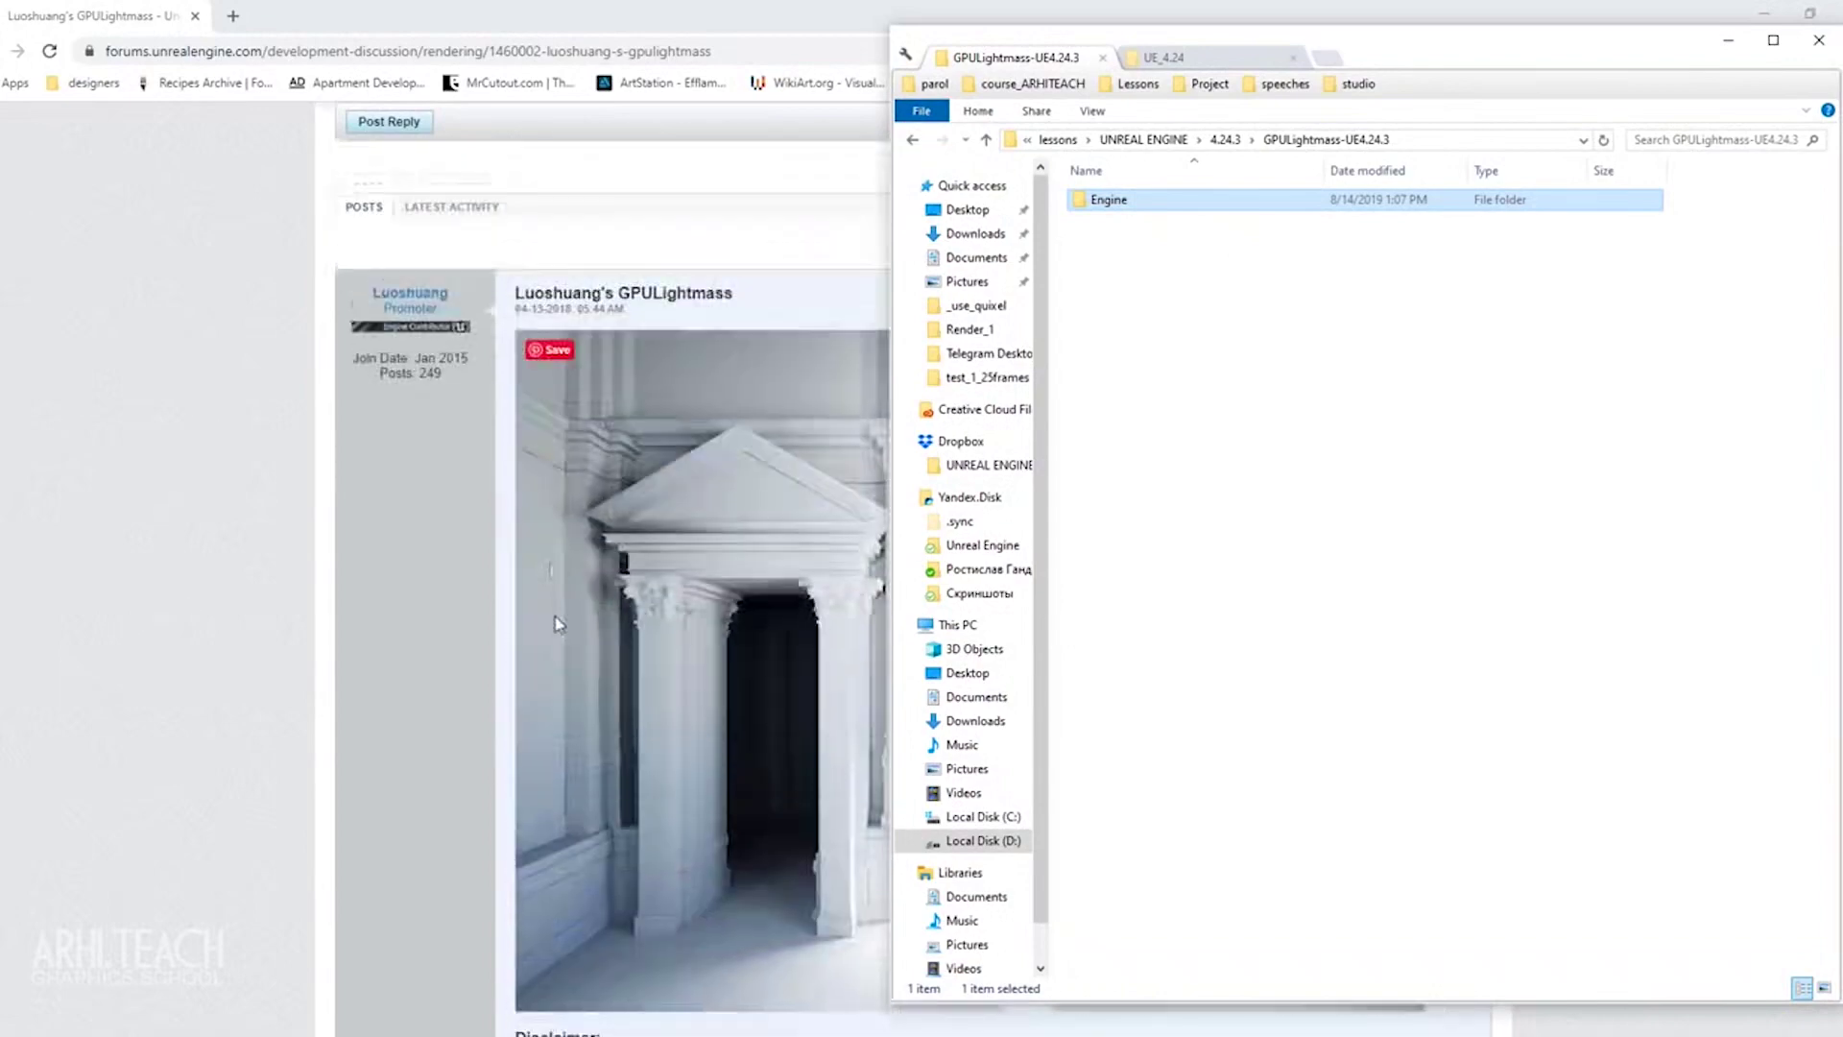
{"action": "left_click_drag", "start_coordinate": [1424, 55], "coordinate": [1714, 84]}
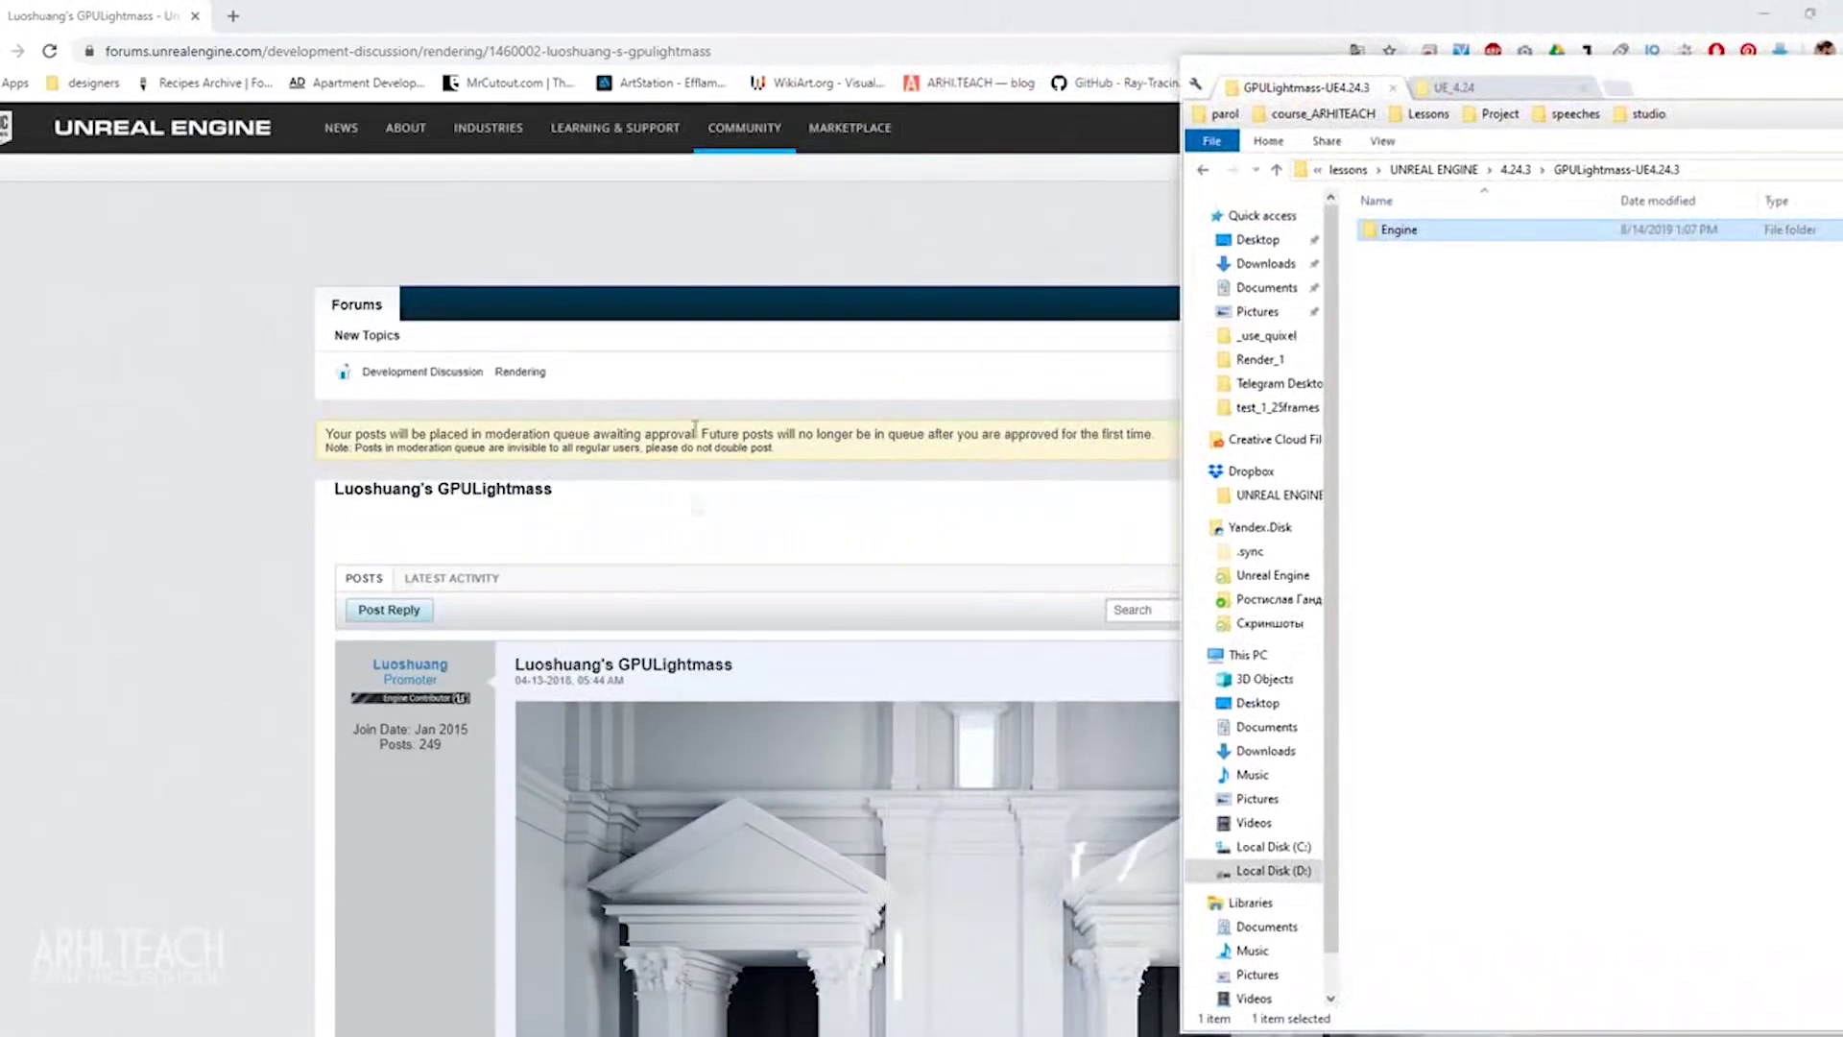
{"action": "scroll", "coordinate": [722, 633], "scroll_direction": "down", "scroll_amount": 5}
{"action": "scroll", "coordinate": [724, 637], "scroll_direction": "down", "scroll_amount": 1}
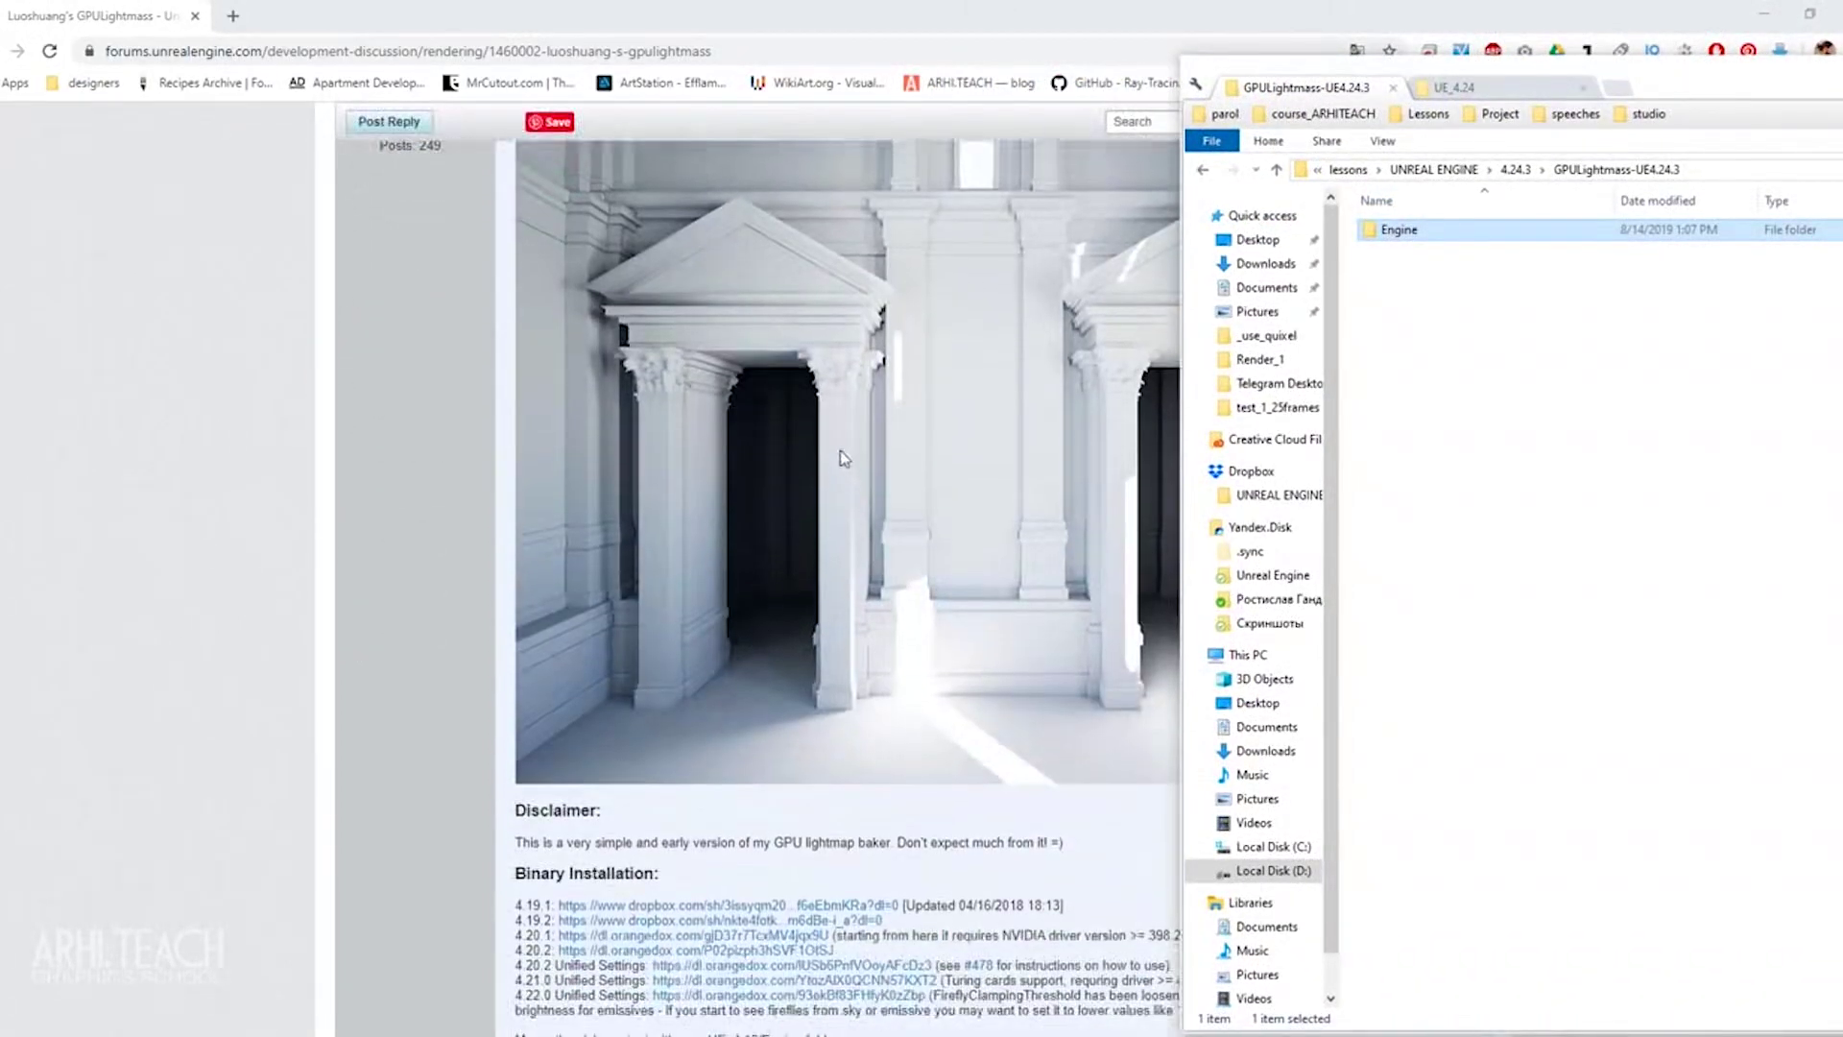
{"action": "left_click_drag", "start_coordinate": [1685, 77], "coordinate": [1217, 115]}
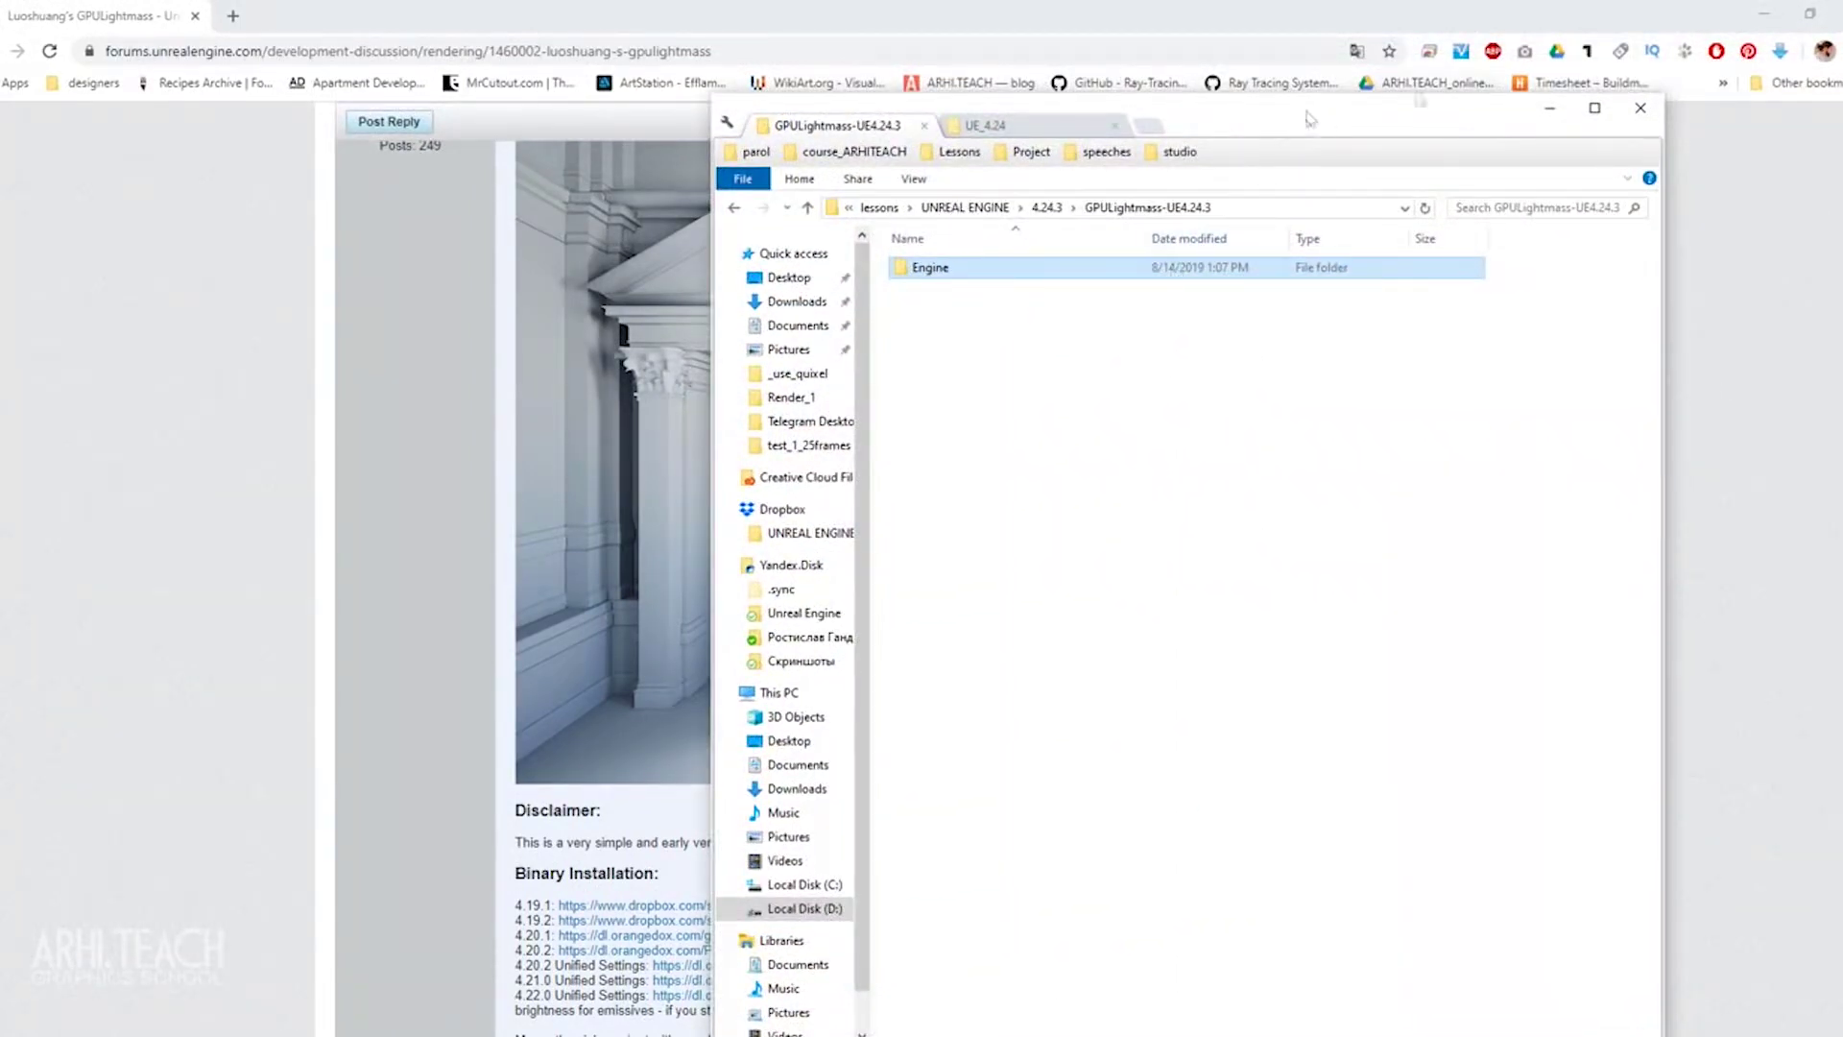
{"action": "left_click_drag", "start_coordinate": [1300, 123], "coordinate": [1442, 104]}
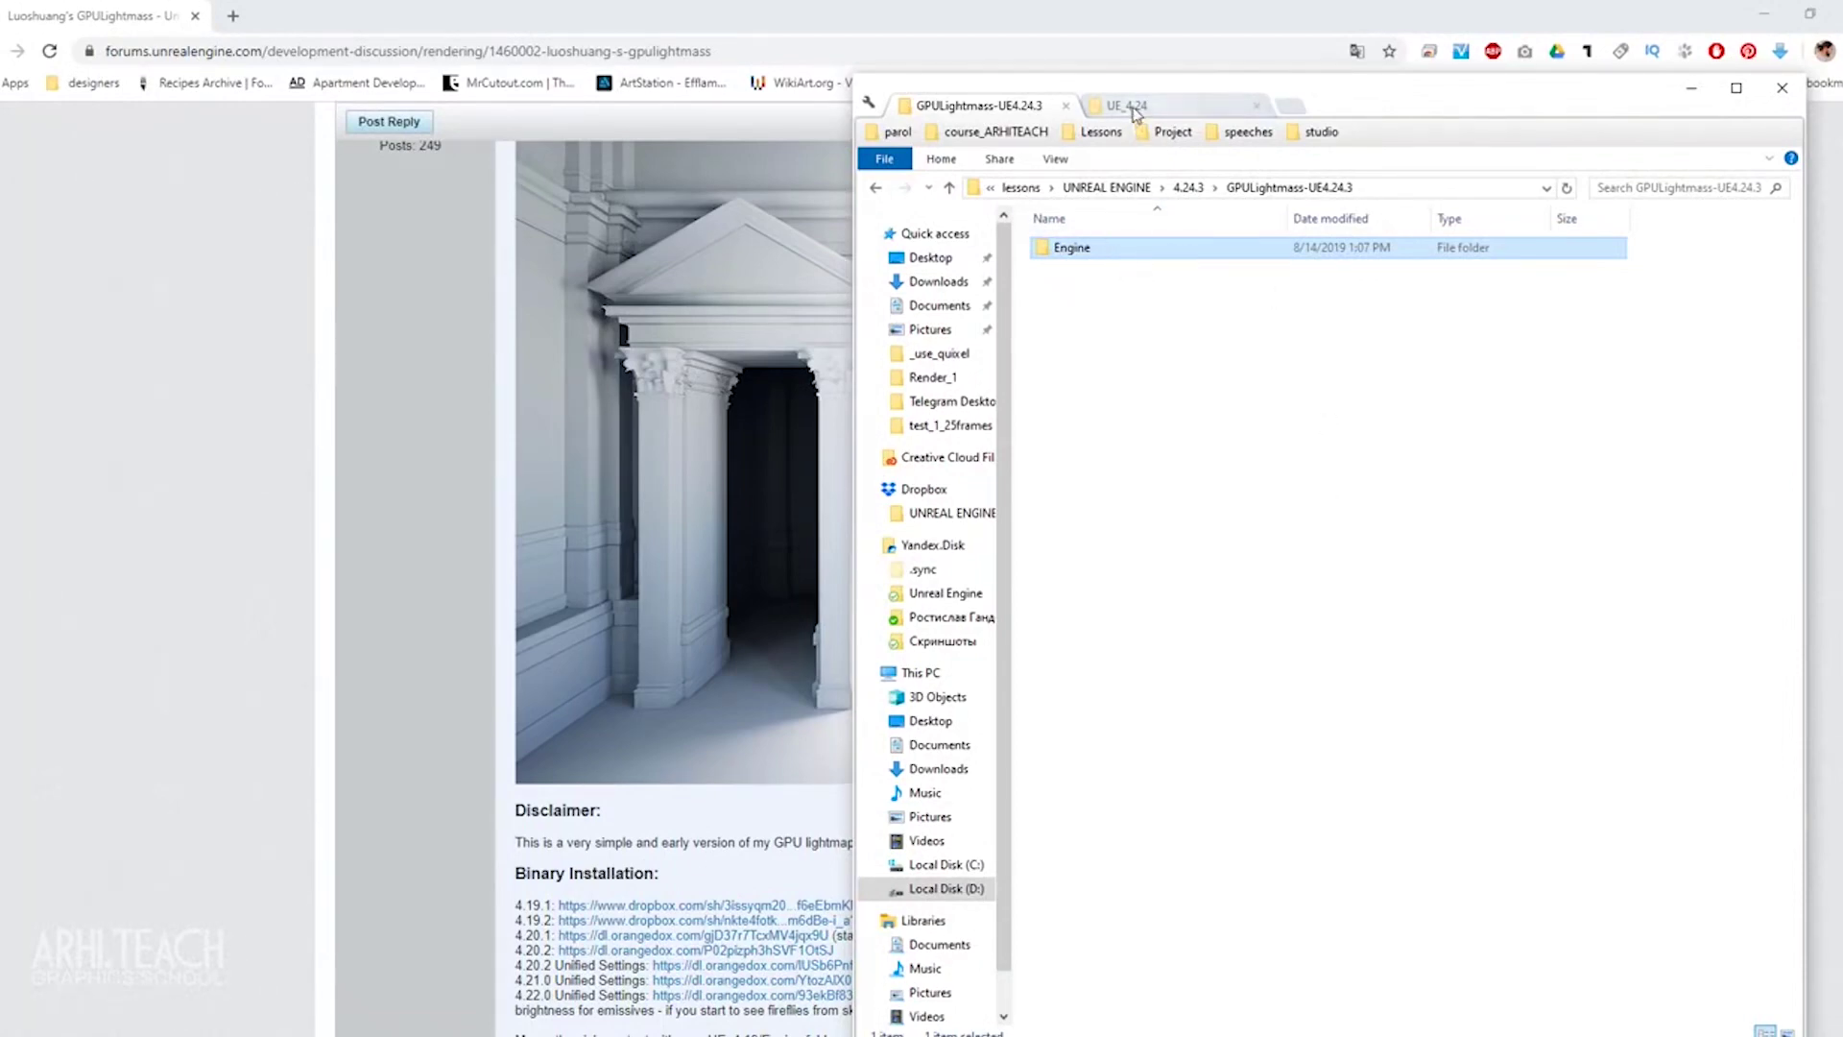
{"action": "left_click", "coordinate": [1181, 104]}
{"action": "left_click", "coordinate": [1433, 188]}
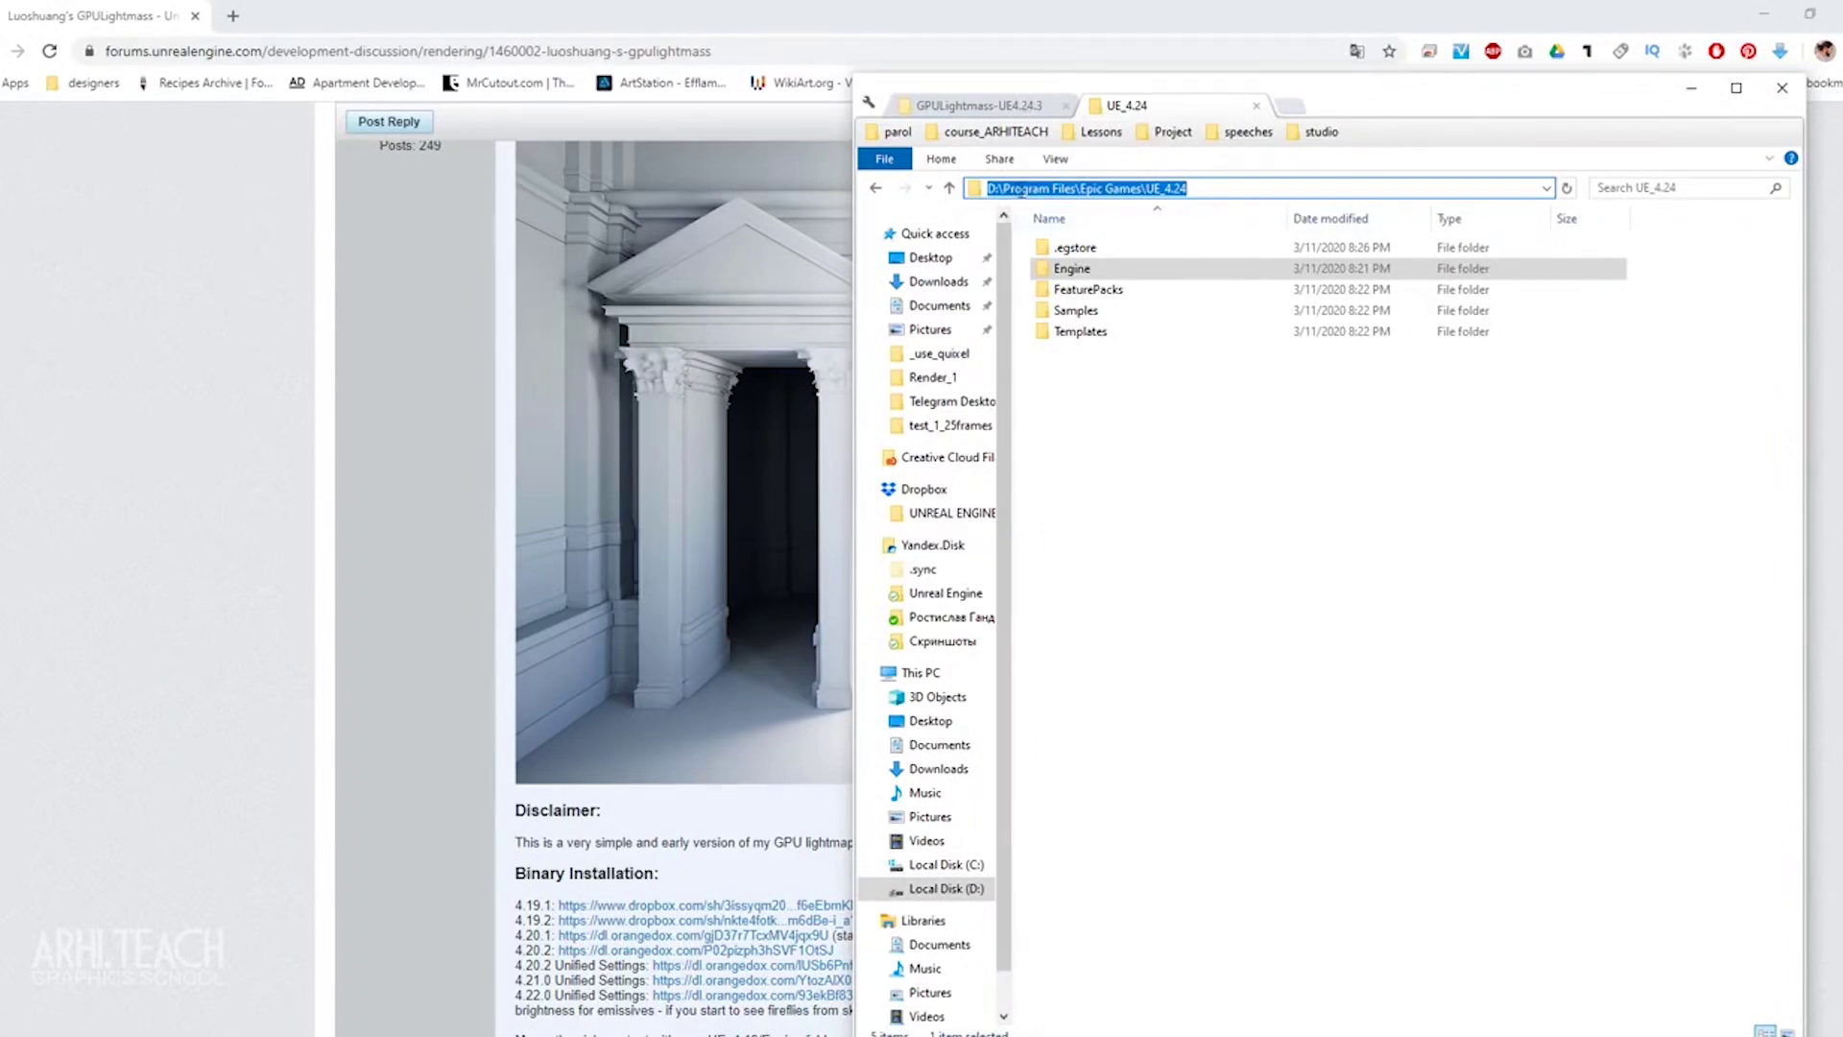
{"action": "left_click", "coordinate": [1005, 189]}
{"action": "left_click_drag", "start_coordinate": [1005, 189], "coordinate": [1077, 199]}
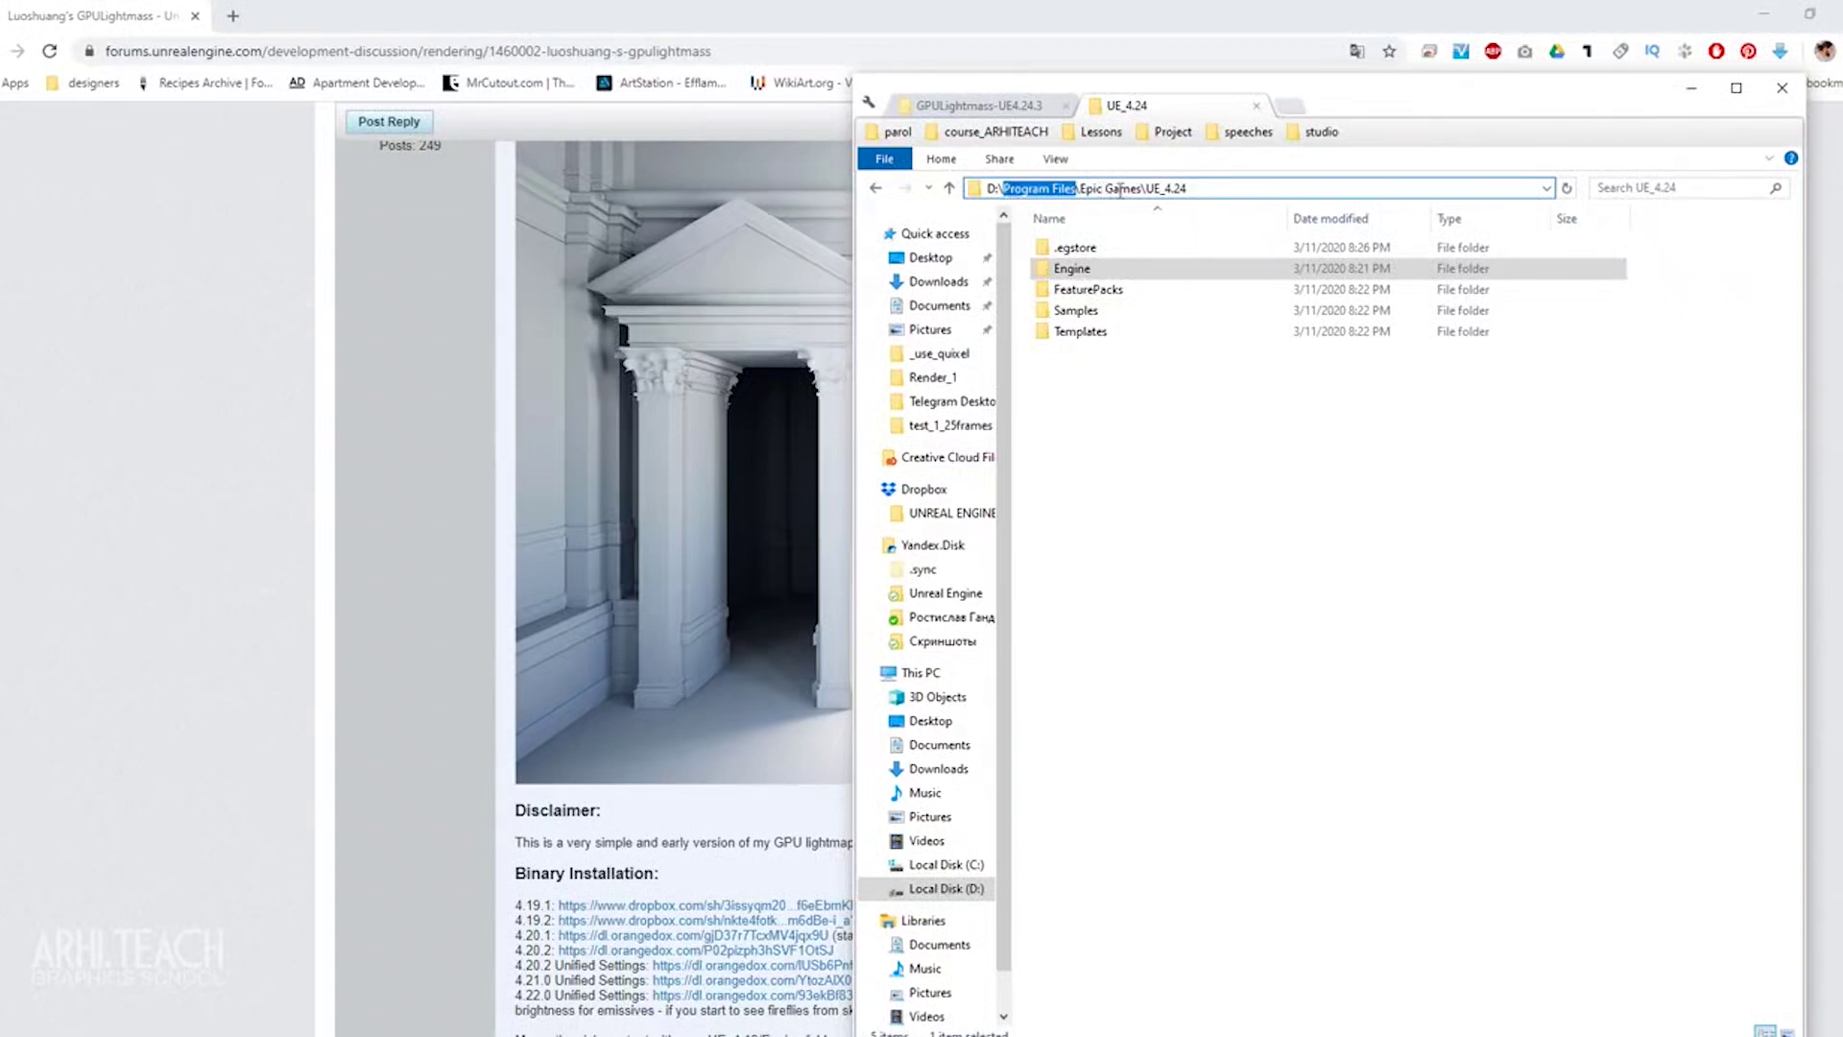
{"action": "left_click_drag", "start_coordinate": [1202, 188], "coordinate": [1144, 189]}
{"action": "key", "text": "Escape"}
{"action": "left_click", "coordinate": [1172, 490]}
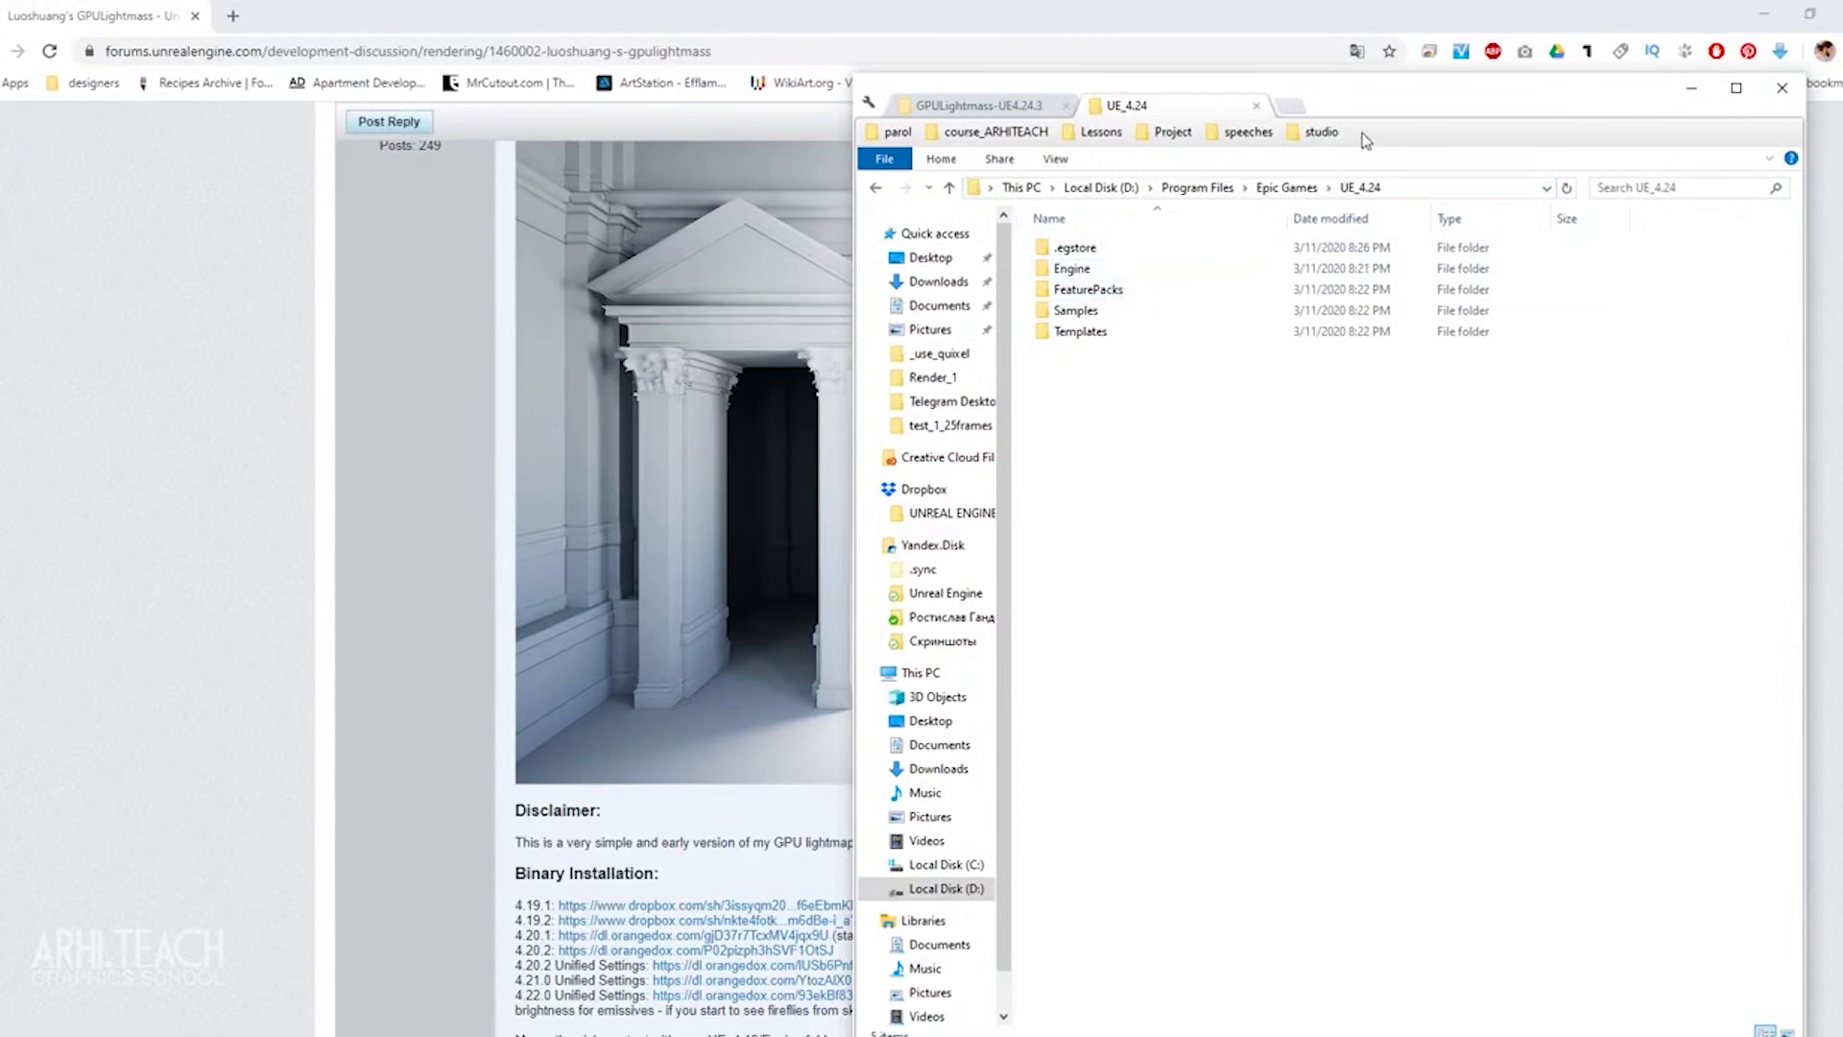
{"action": "left_click", "coordinate": [1304, 189]}
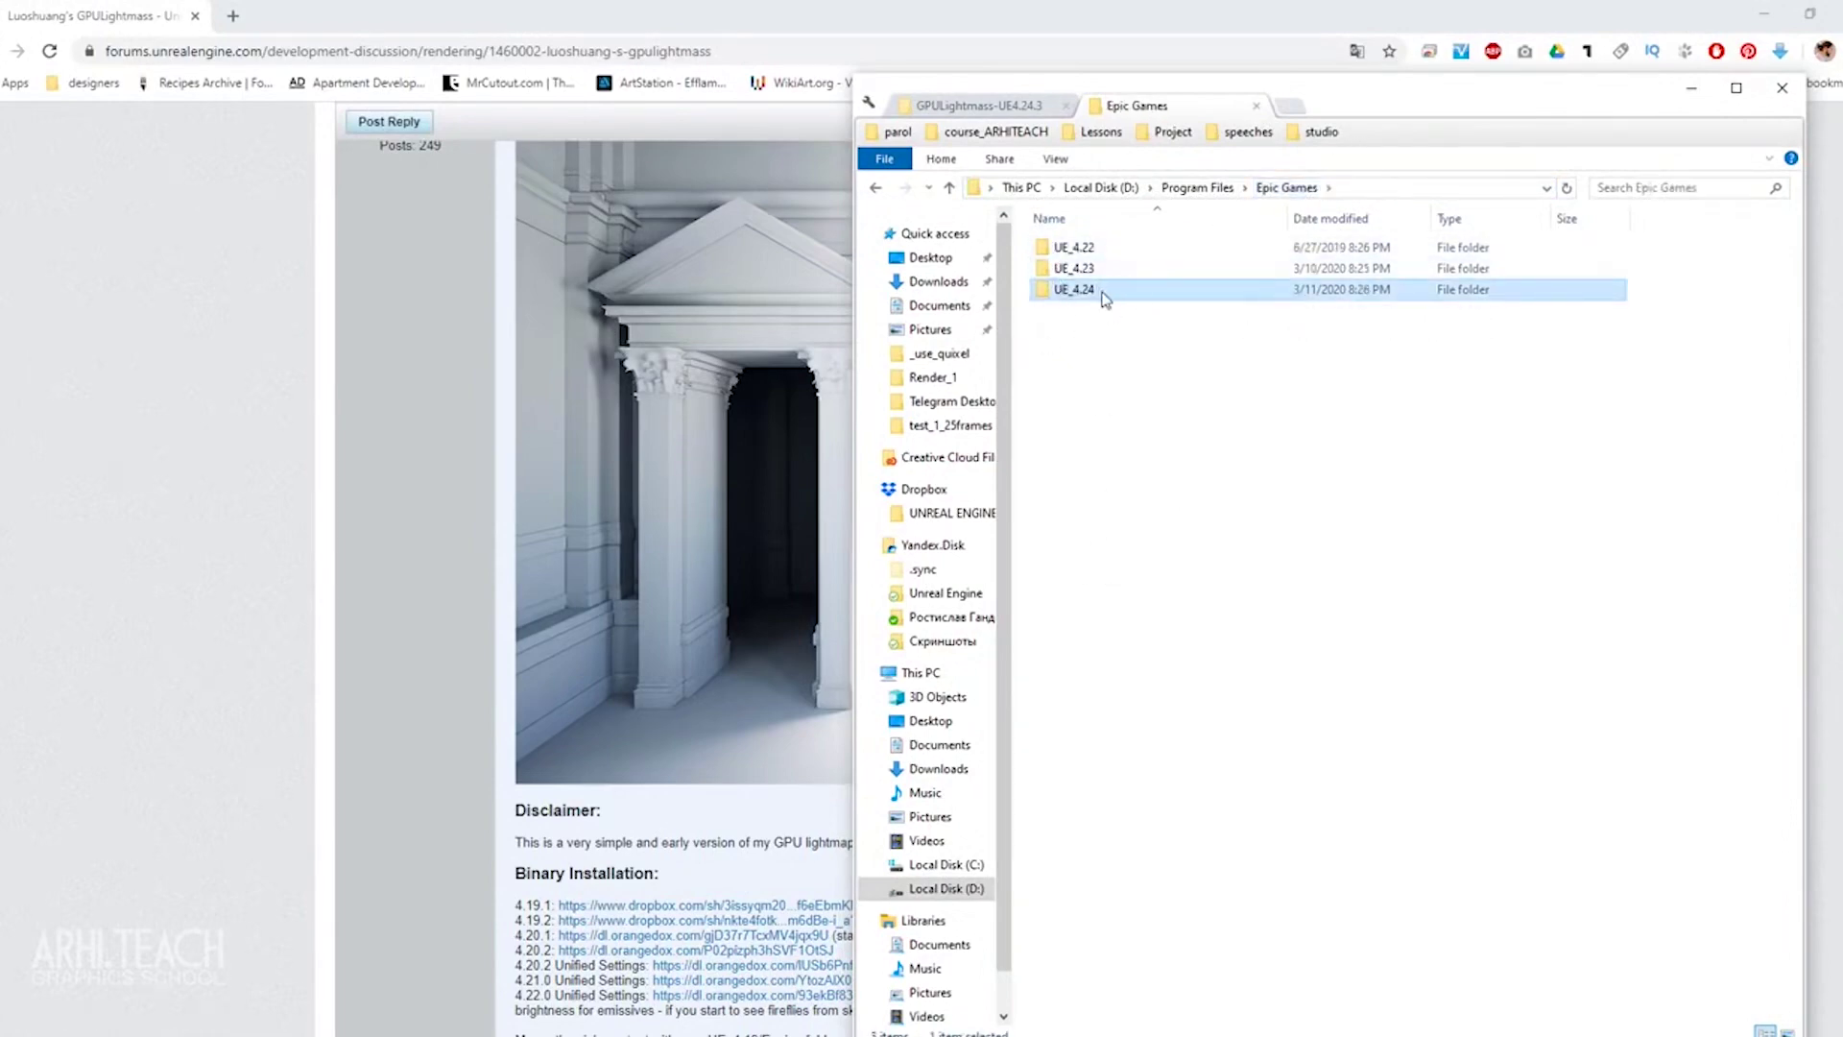
{"action": "double_click", "coordinate": [1103, 294]}
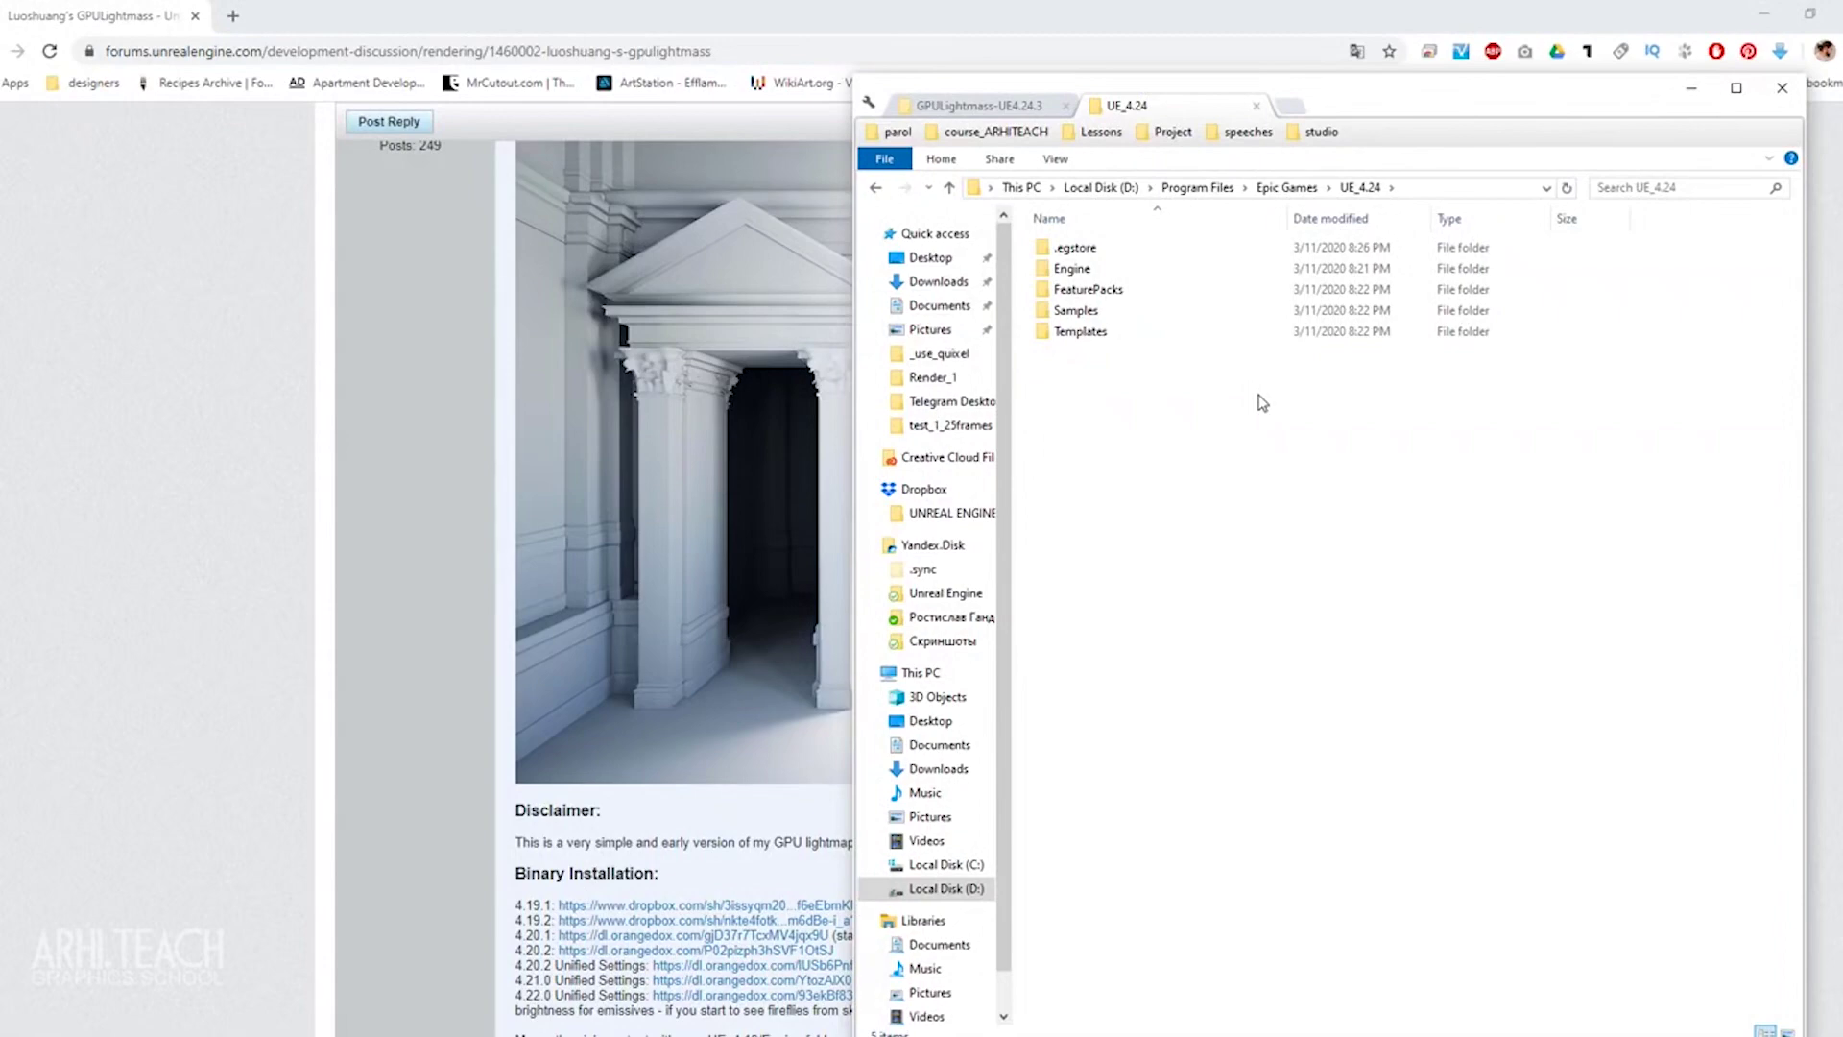
{"action": "left_click", "coordinate": [971, 108]}
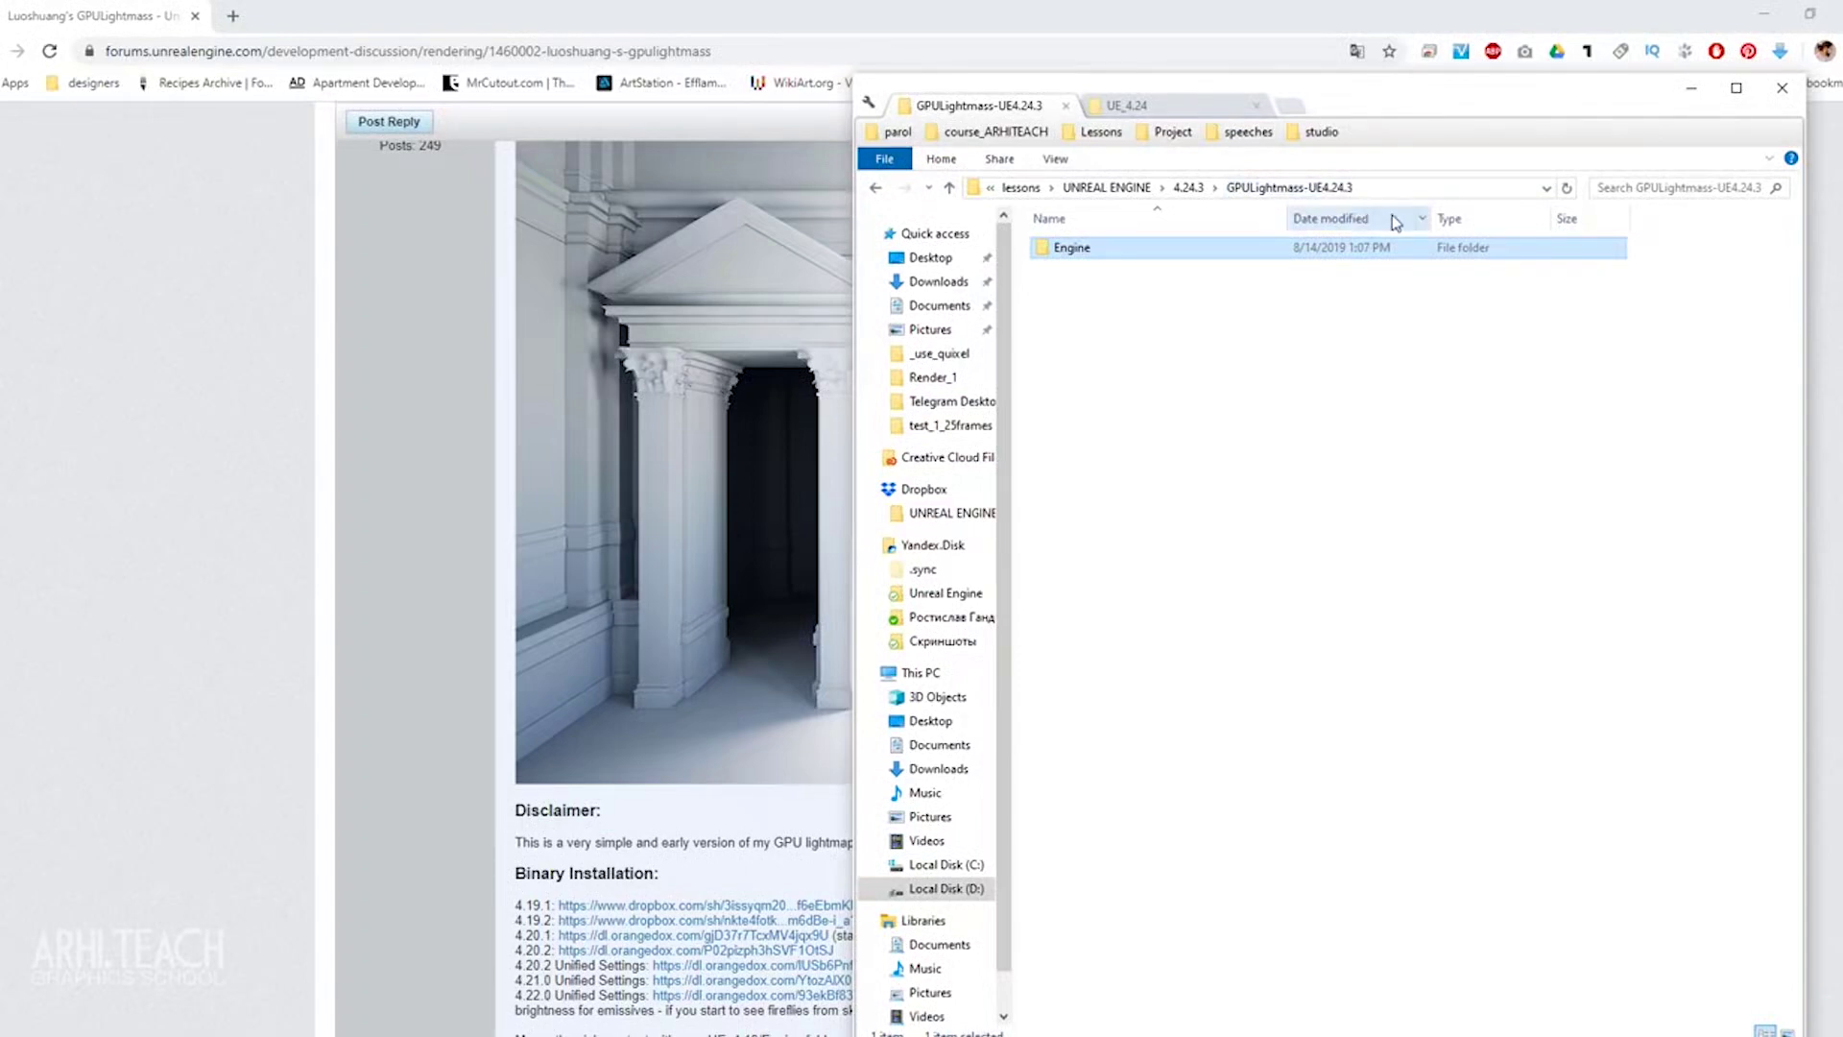
{"action": "right_click", "coordinate": [1193, 251]}
Drag the GPULightmass Engine folder into UE_4.24, choose 'Replace the files in the destination', then open Engine.
{"action": "left_click", "coordinate": [960, 920]}
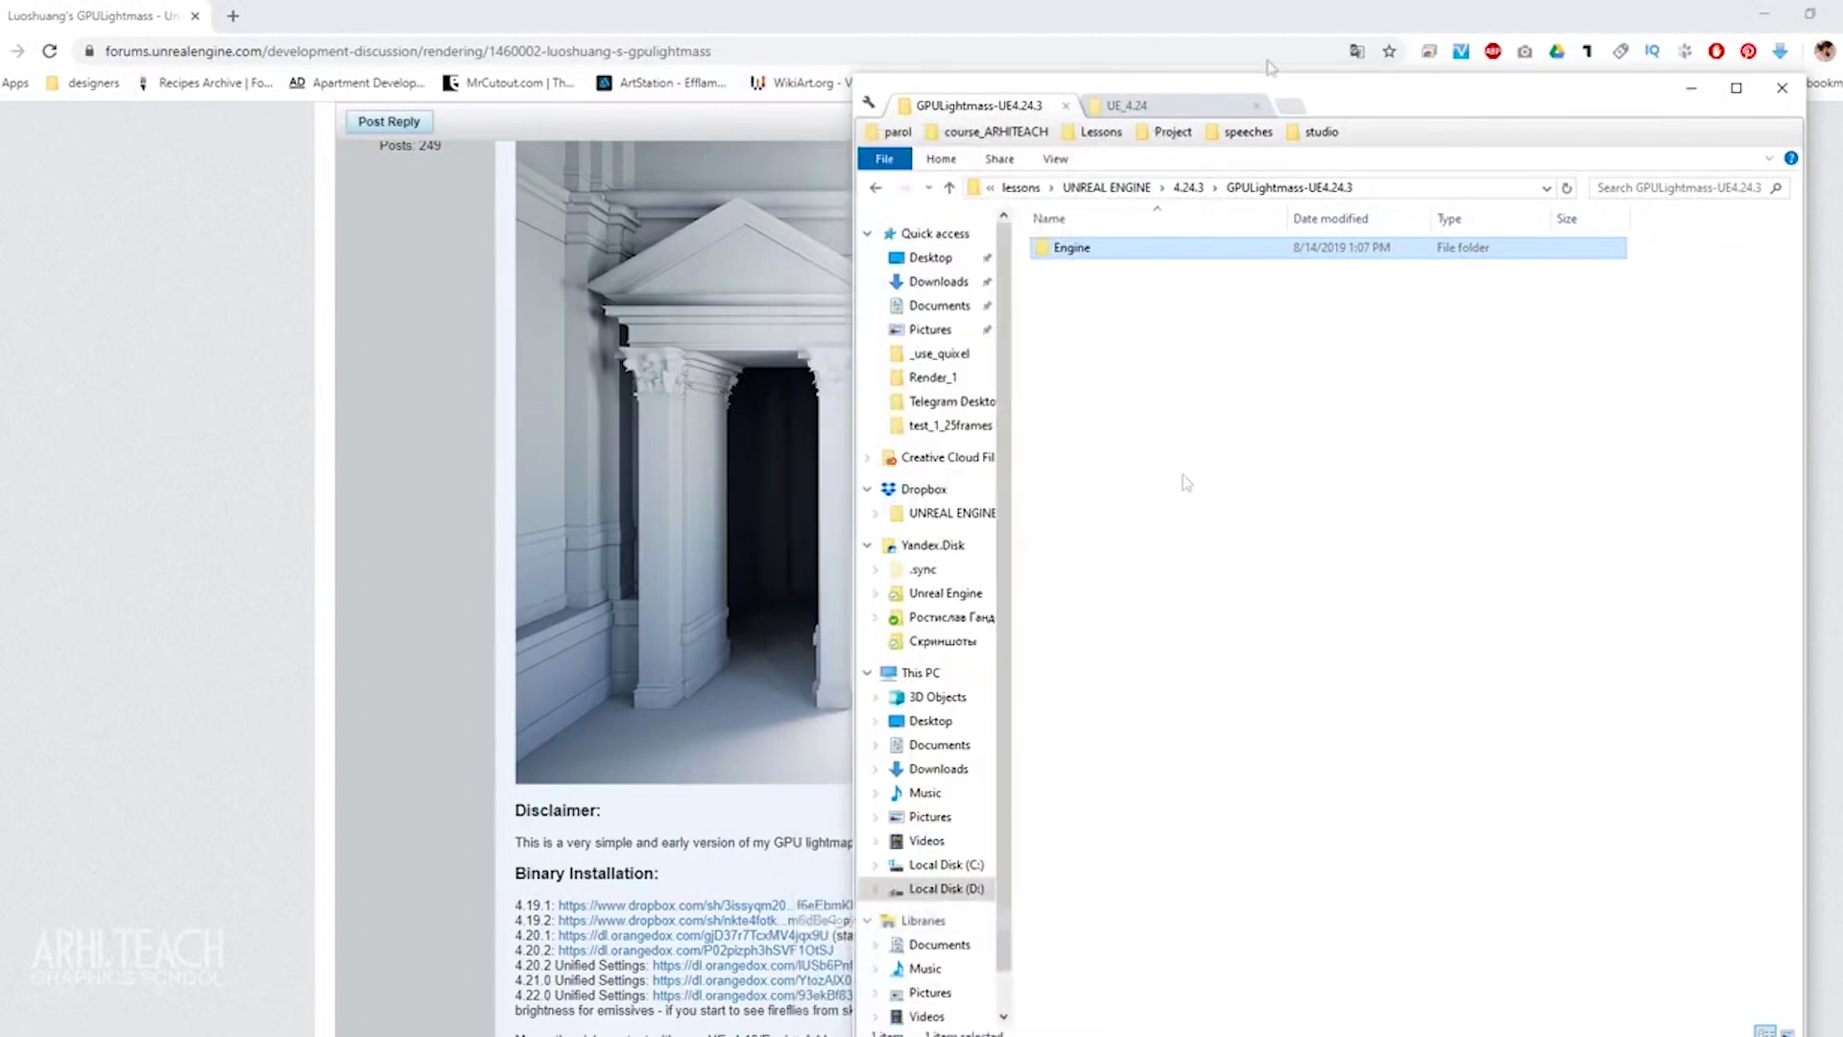
{"action": "left_click", "coordinate": [1160, 113]}
{"action": "right_click", "coordinate": [1174, 441]}
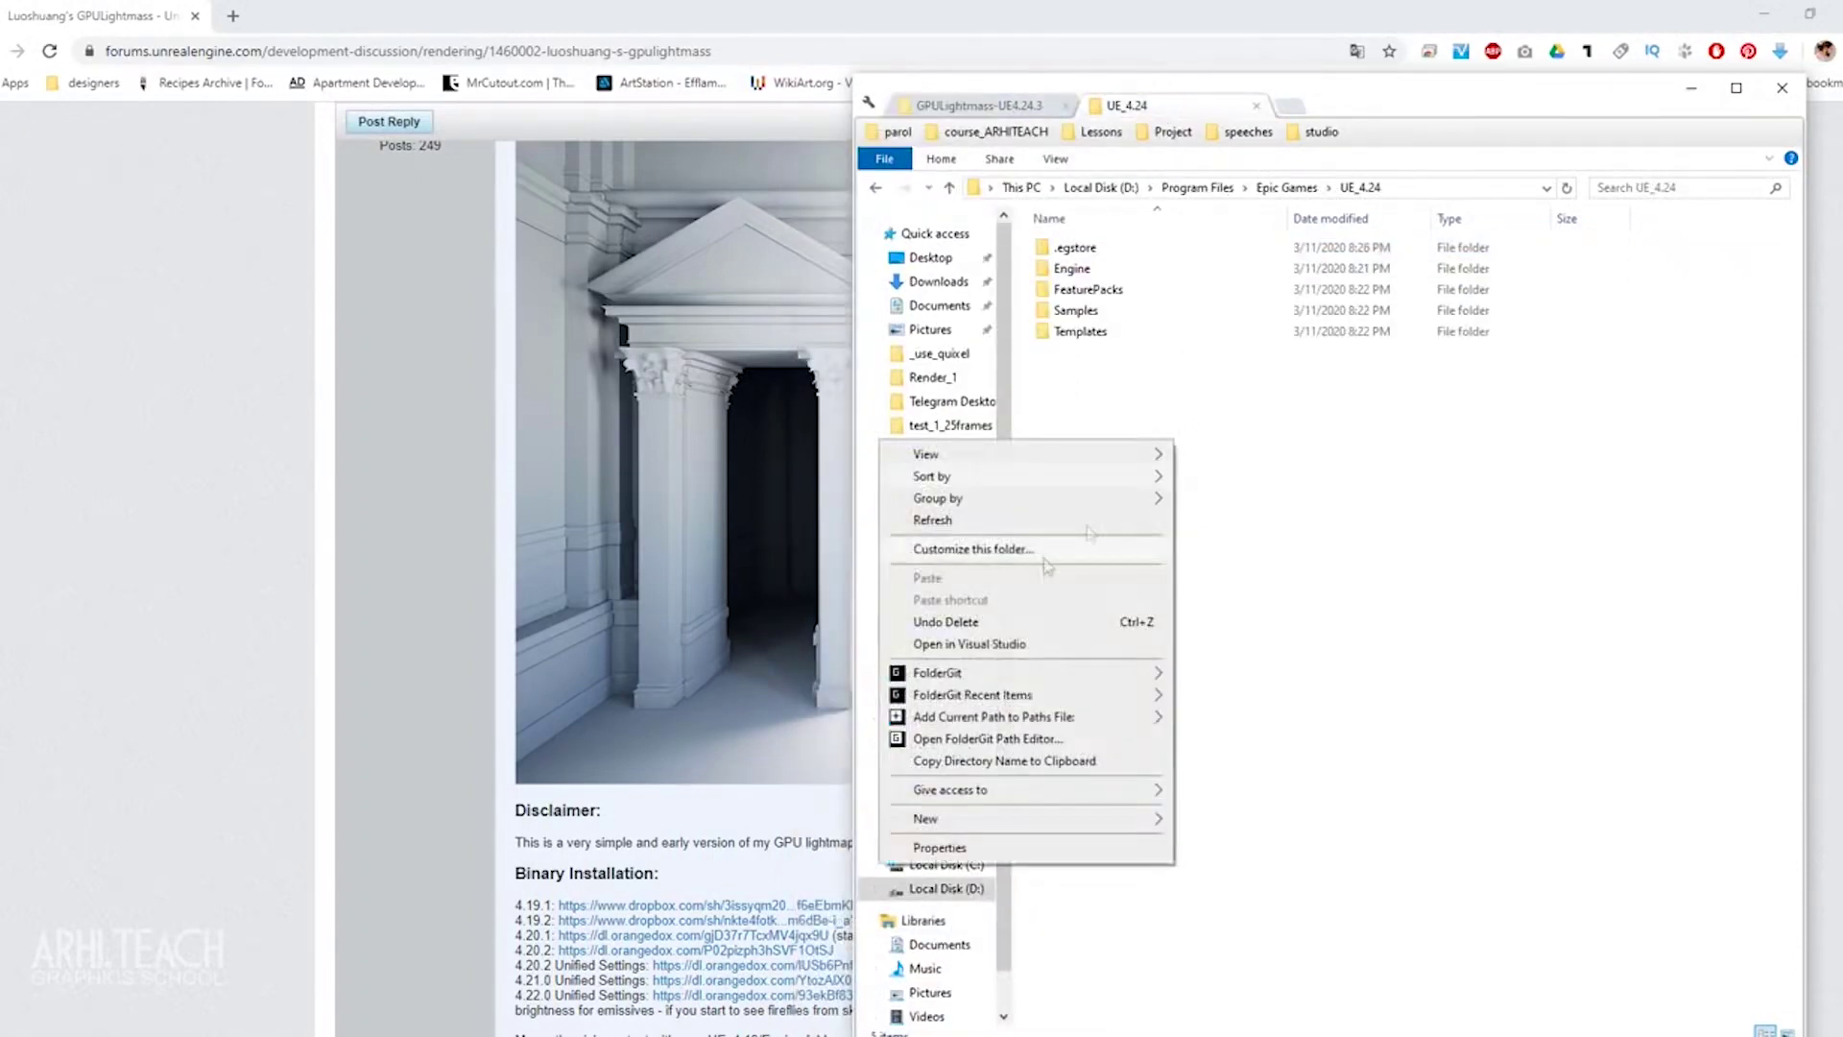
{"action": "mouse_move", "coordinate": [973, 501]}
{"action": "left_click", "coordinate": [1026, 108]}
{"action": "left_click", "coordinate": [1025, 109]}
{"action": "left_click_drag", "start_coordinate": [1072, 247], "coordinate": [1241, 497]}
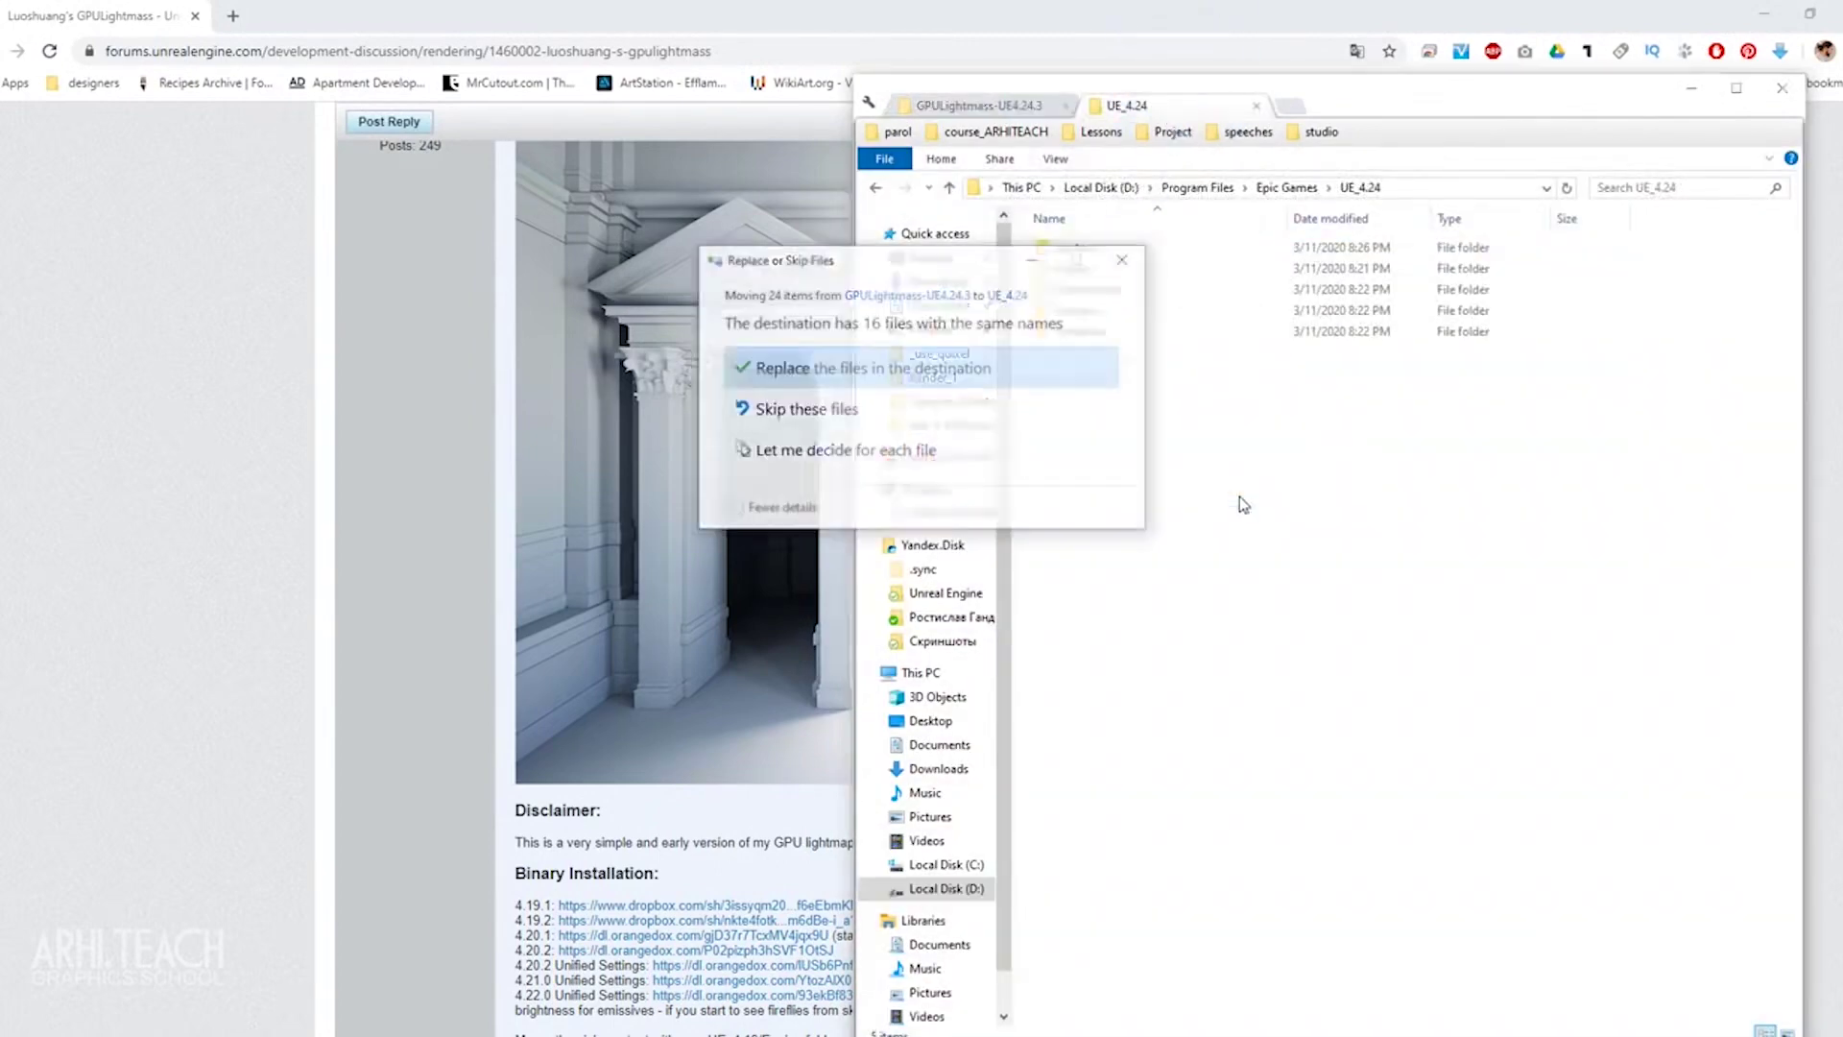
{"action": "left_click", "coordinate": [979, 380]}
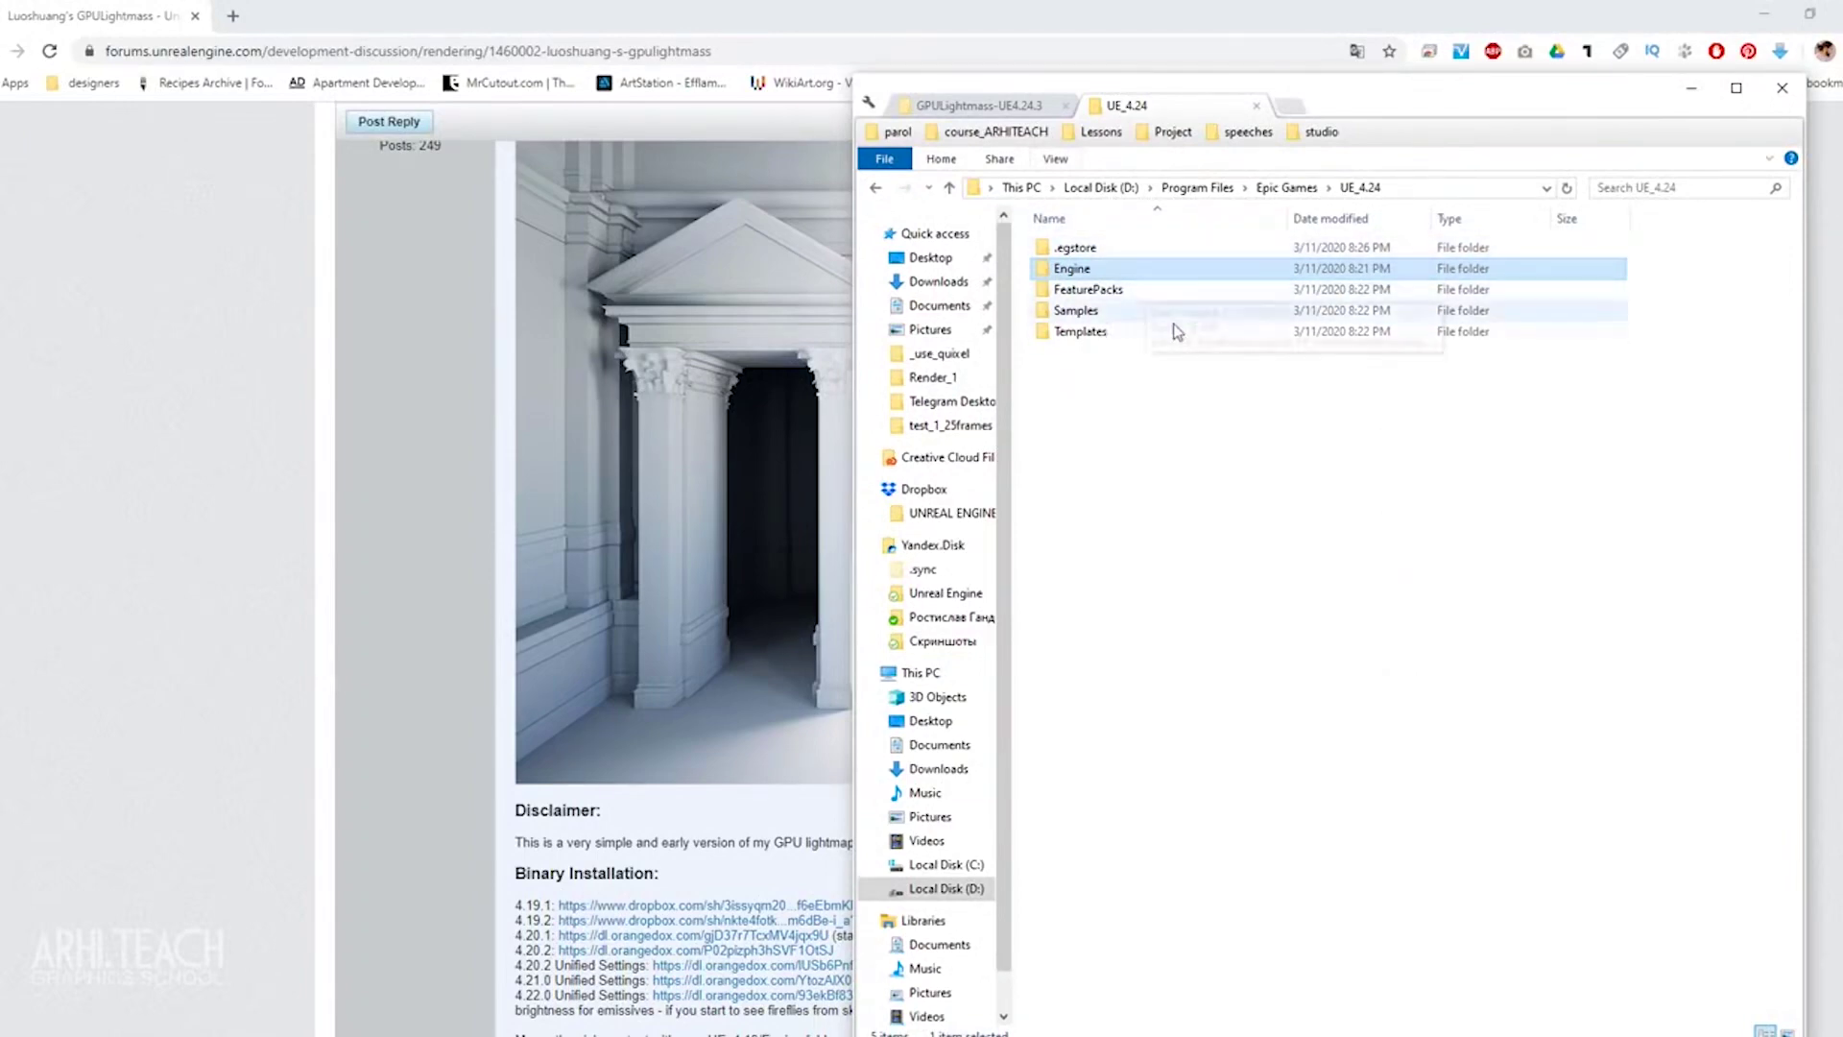
{"action": "double_click", "coordinate": [1157, 272]}
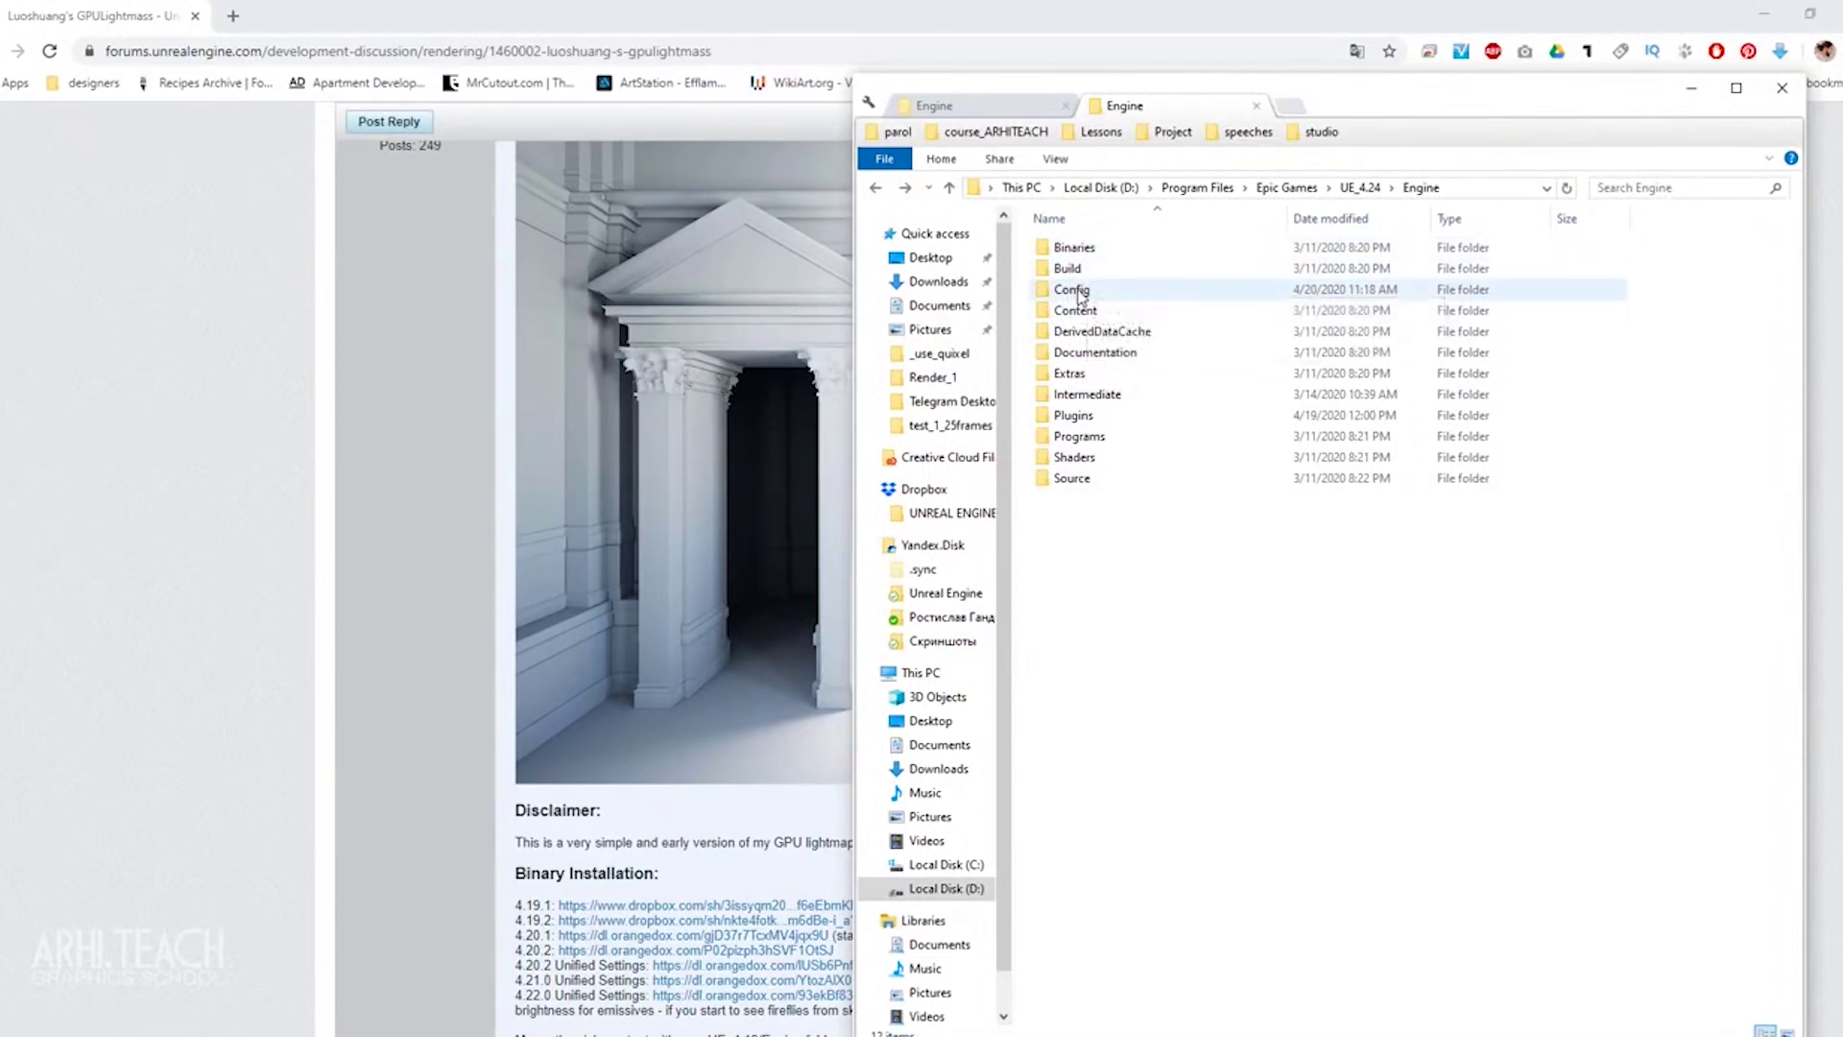
Open the Config folder, then BaseLightmass.ini in Notepad.
{"action": "double_click", "coordinate": [1073, 290]}
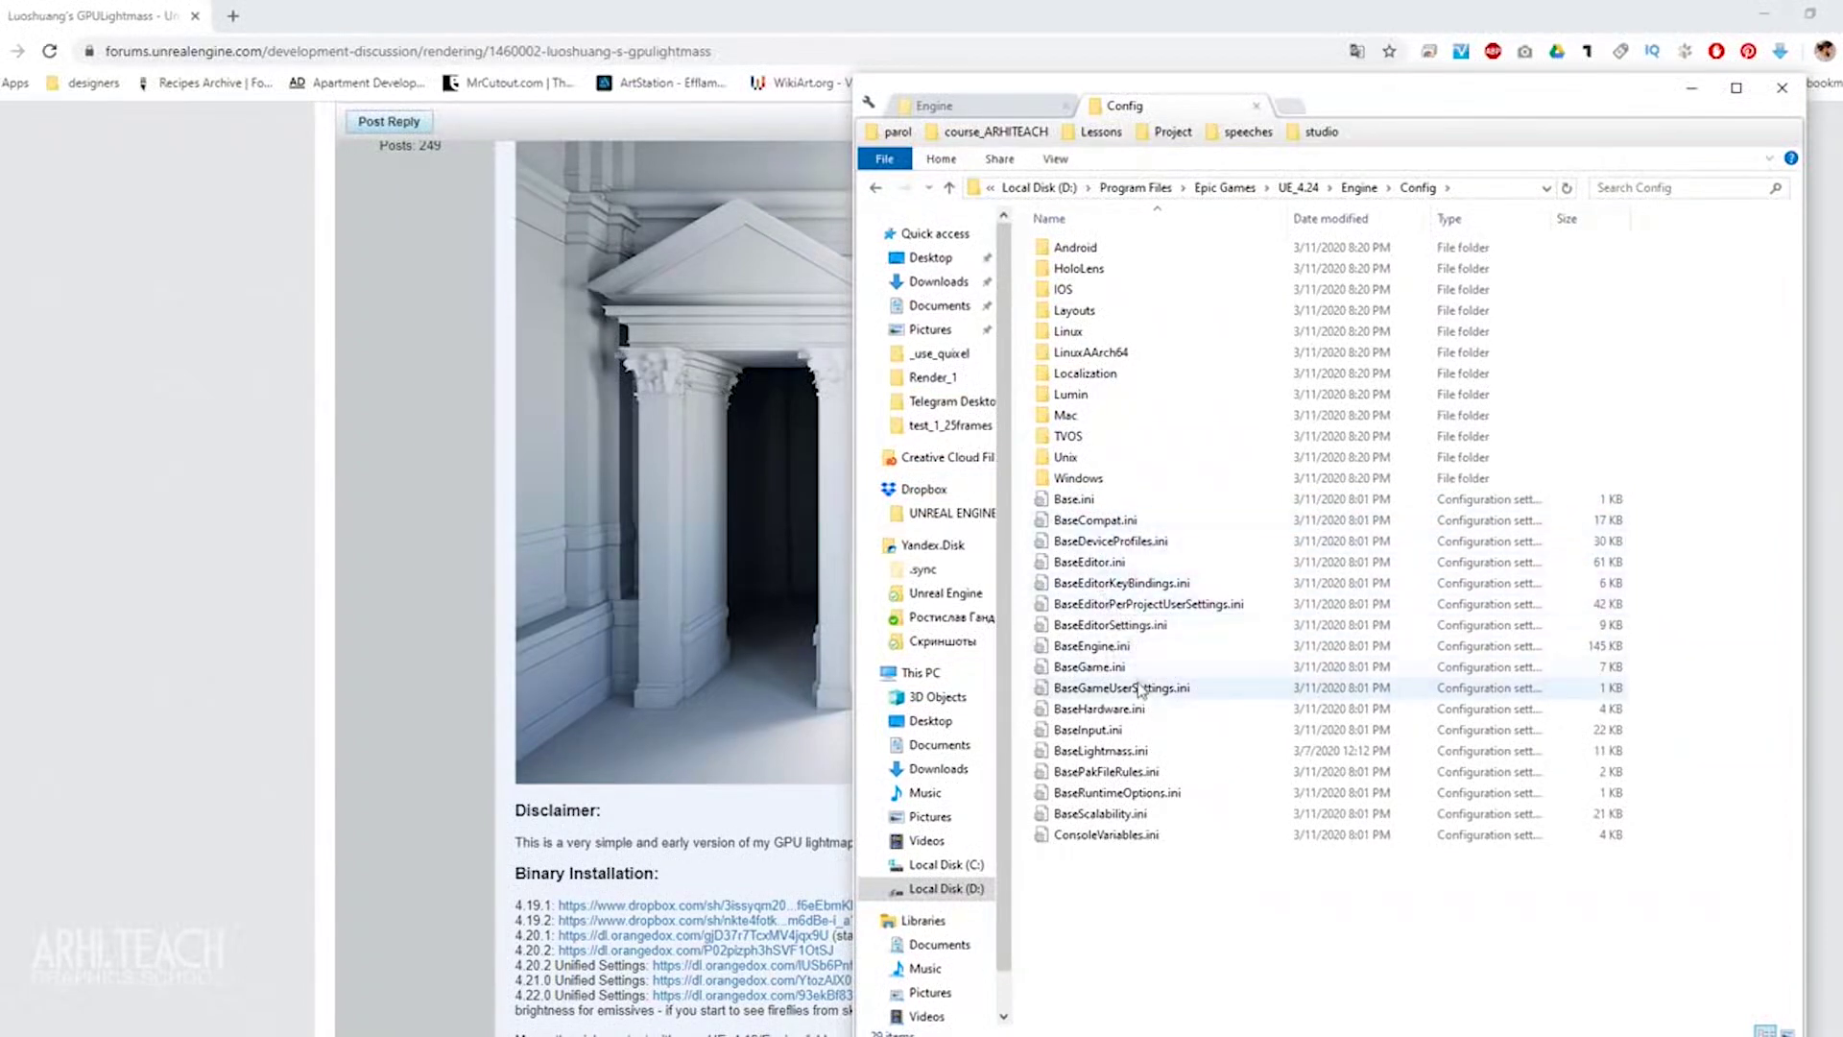
{"action": "double_click", "coordinate": [1118, 753]}
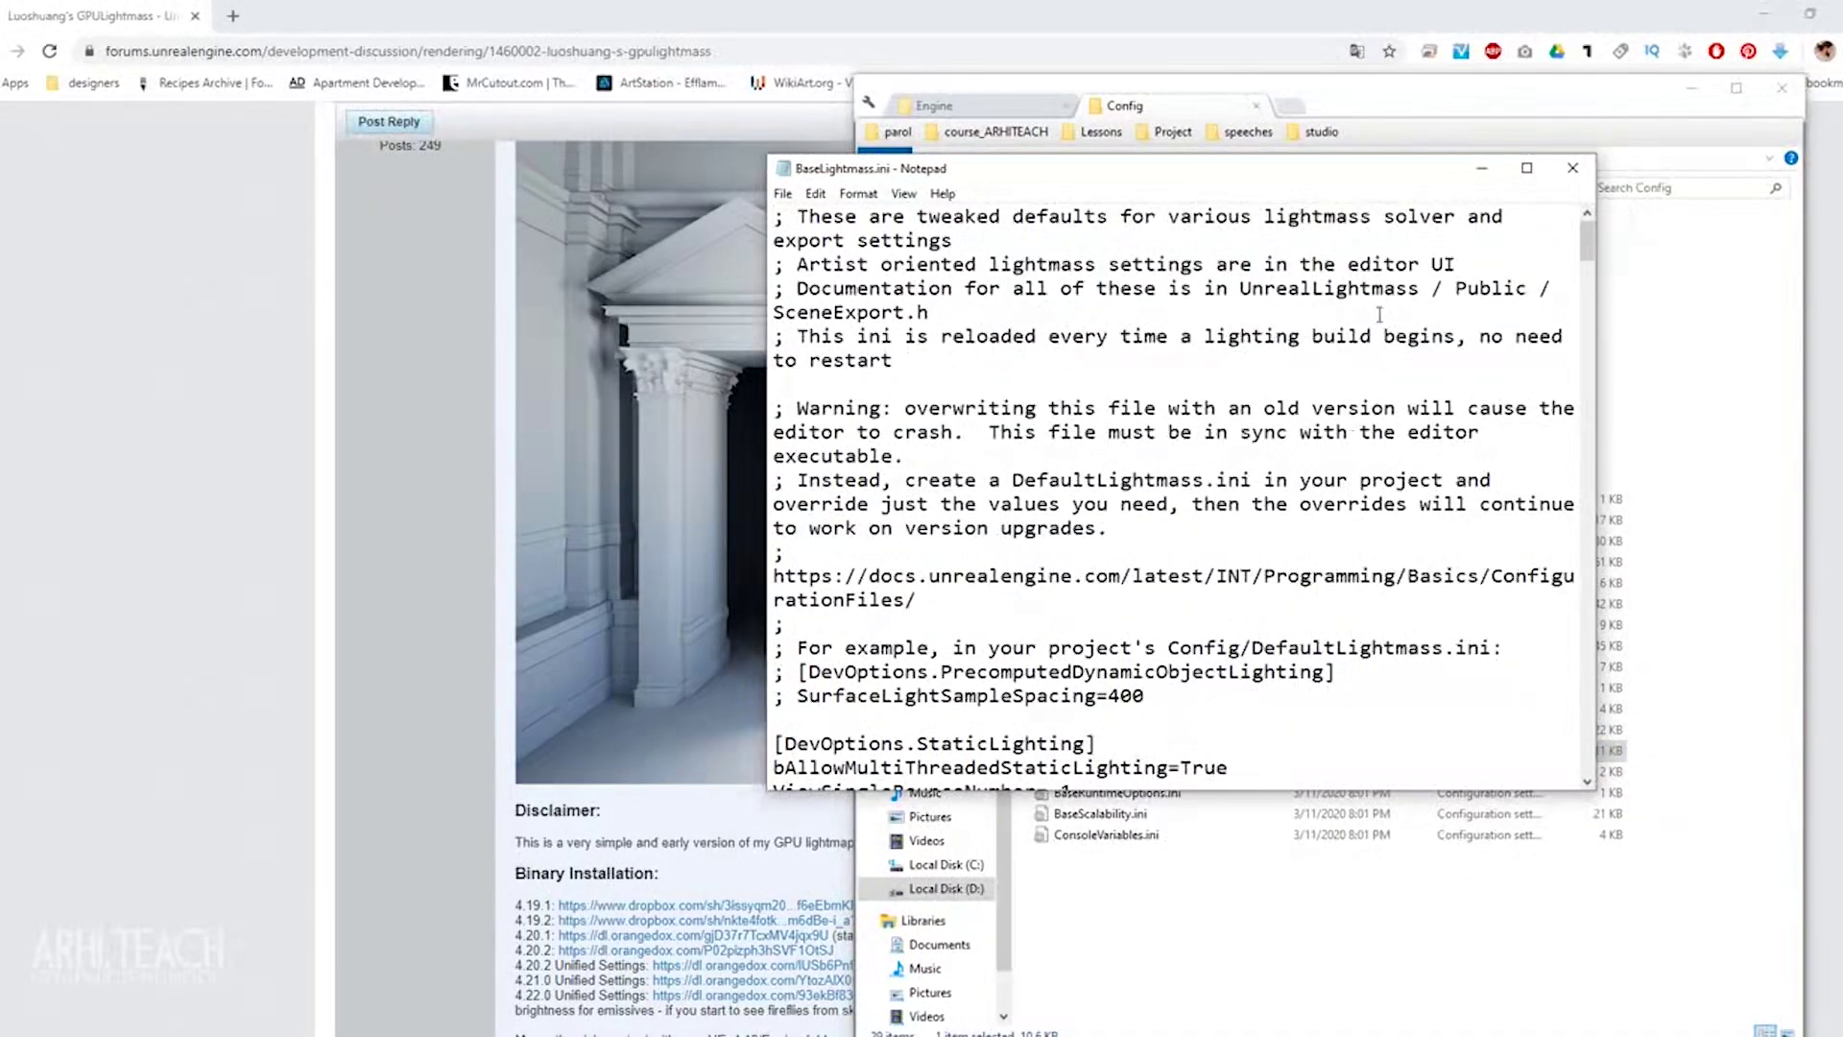
{"action": "left_click_drag", "start_coordinate": [1058, 91], "coordinate": [1116, 114]}
{"action": "left_click_drag", "start_coordinate": [1309, 172], "coordinate": [1309, 690]}
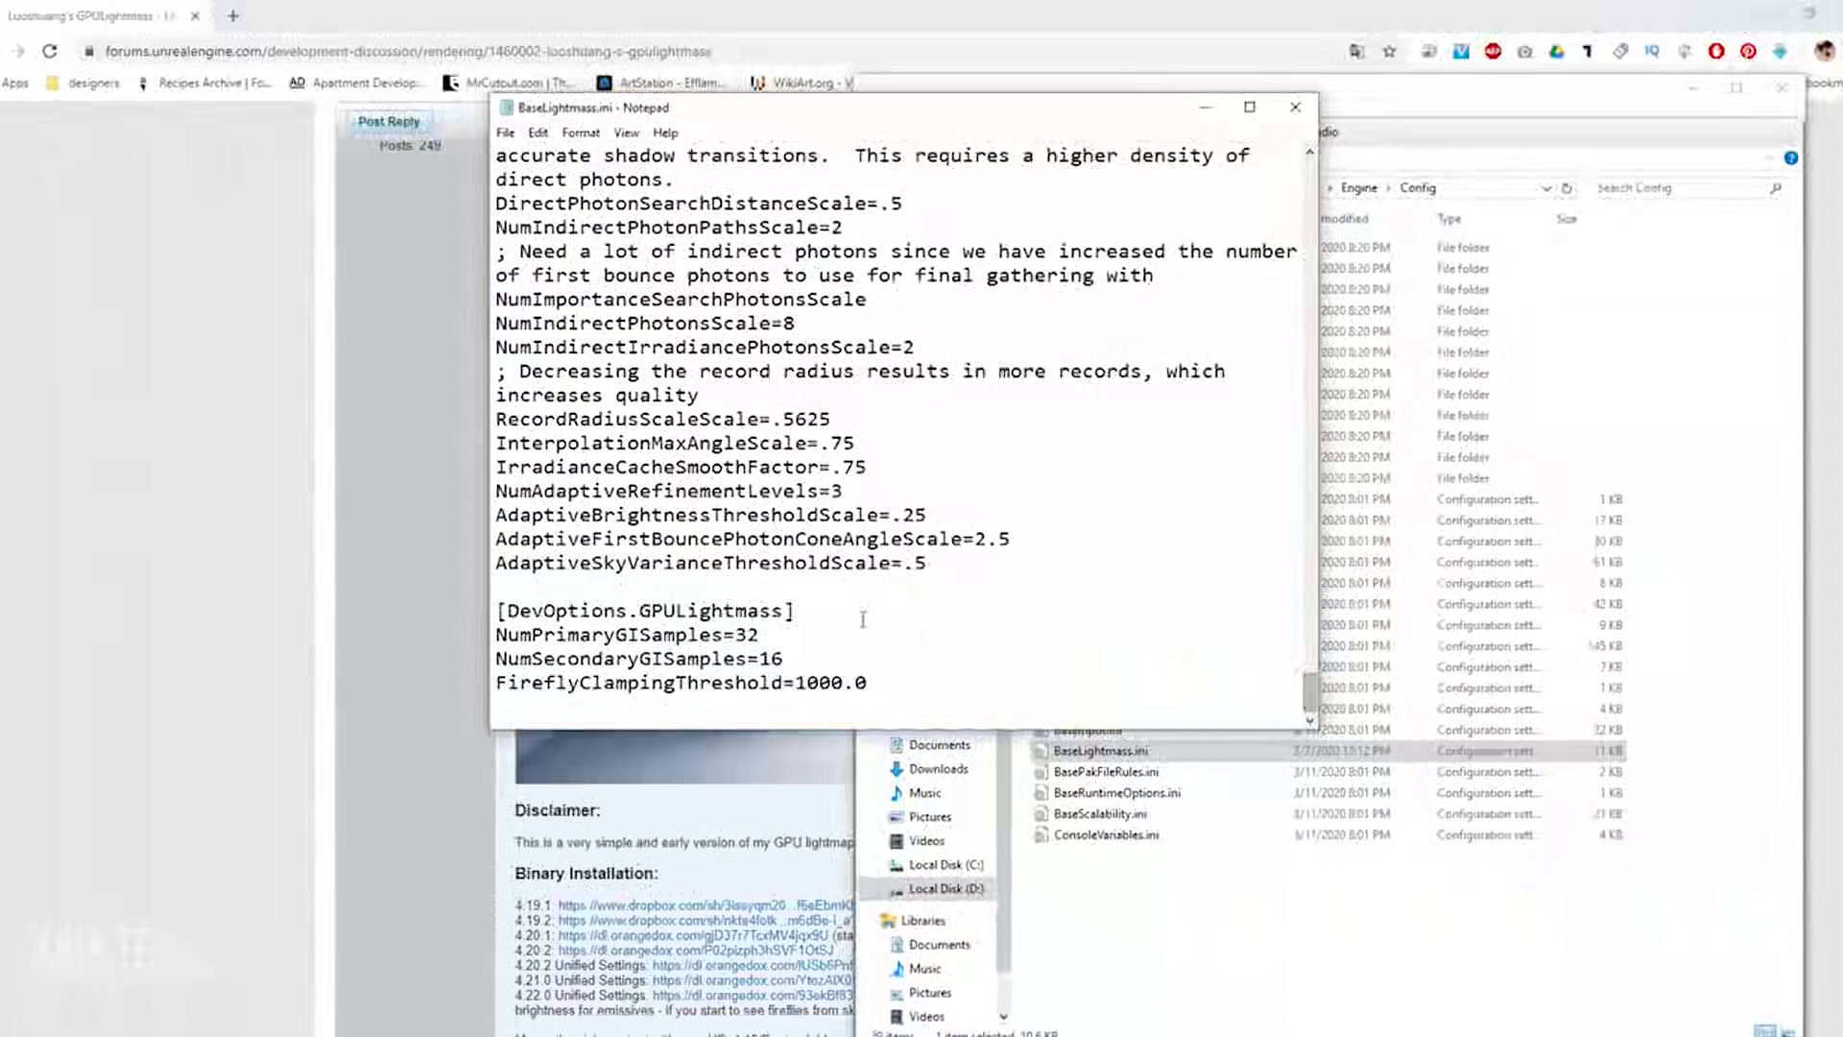
{"action": "left_click_drag", "start_coordinate": [765, 636], "coordinate": [738, 636]}
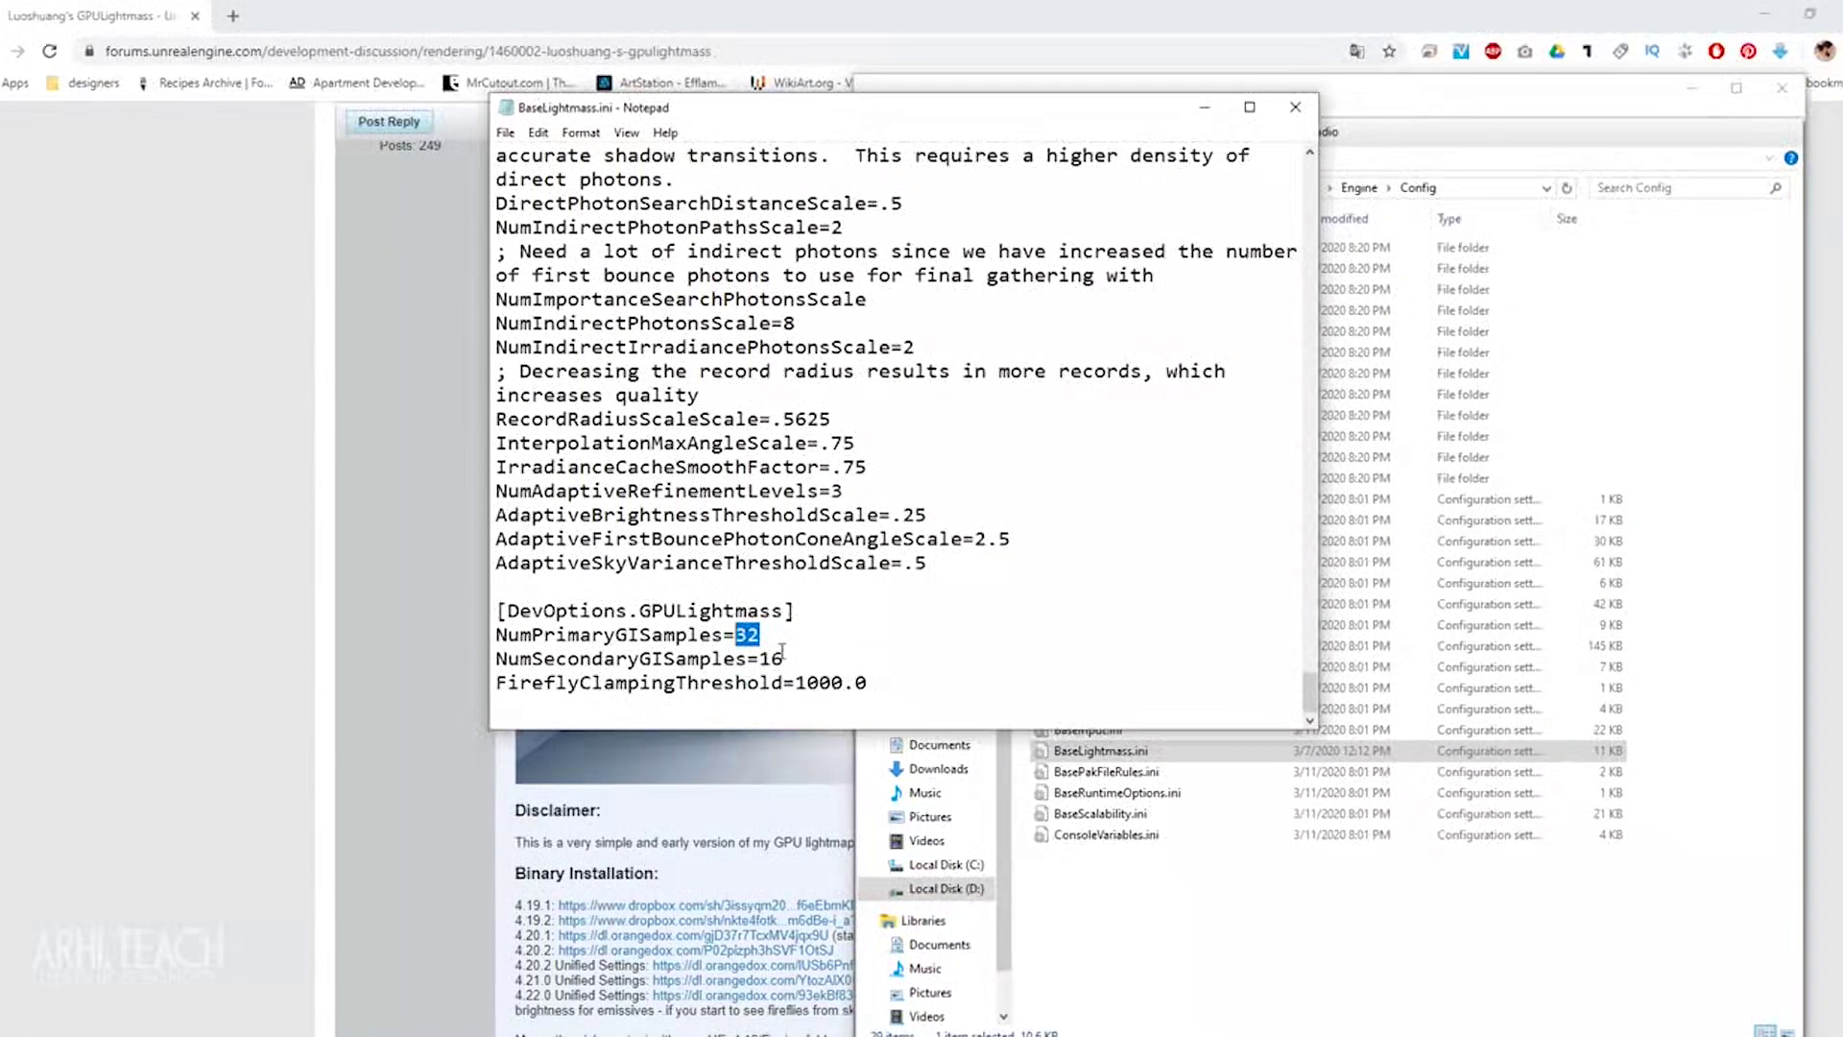
{"action": "left_click_drag", "start_coordinate": [784, 659], "coordinate": [761, 658]}
{"action": "left_click_drag", "start_coordinate": [761, 635], "coordinate": [737, 634]}
{"action": "type", "text": "64"}
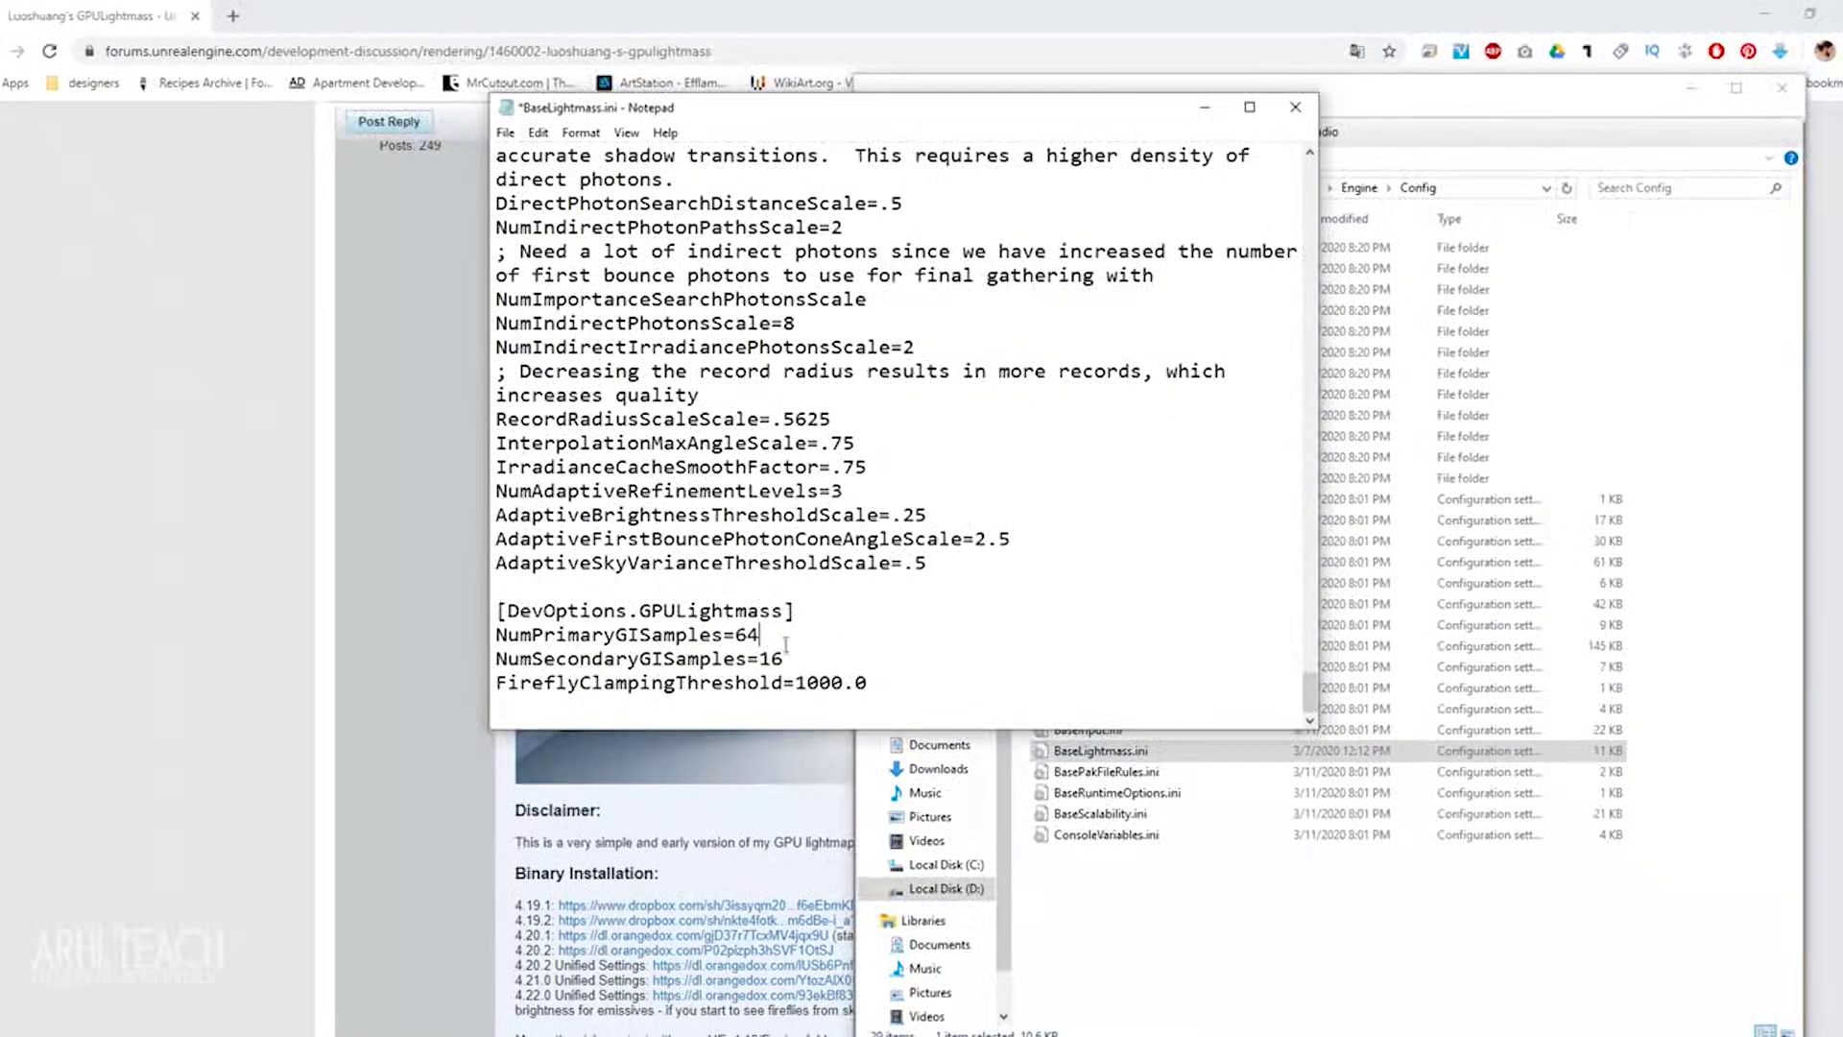
{"action": "left_click_drag", "start_coordinate": [762, 636], "coordinate": [736, 635]}
{"action": "type", "text": "128"}
{"action": "left_click_drag", "start_coordinate": [786, 654], "coordinate": [759, 657]}
{"action": "type", "text": "32"}
{"action": "left_click_drag", "start_coordinate": [774, 634], "coordinate": [737, 634]}
{"action": "type", "text": "32"}
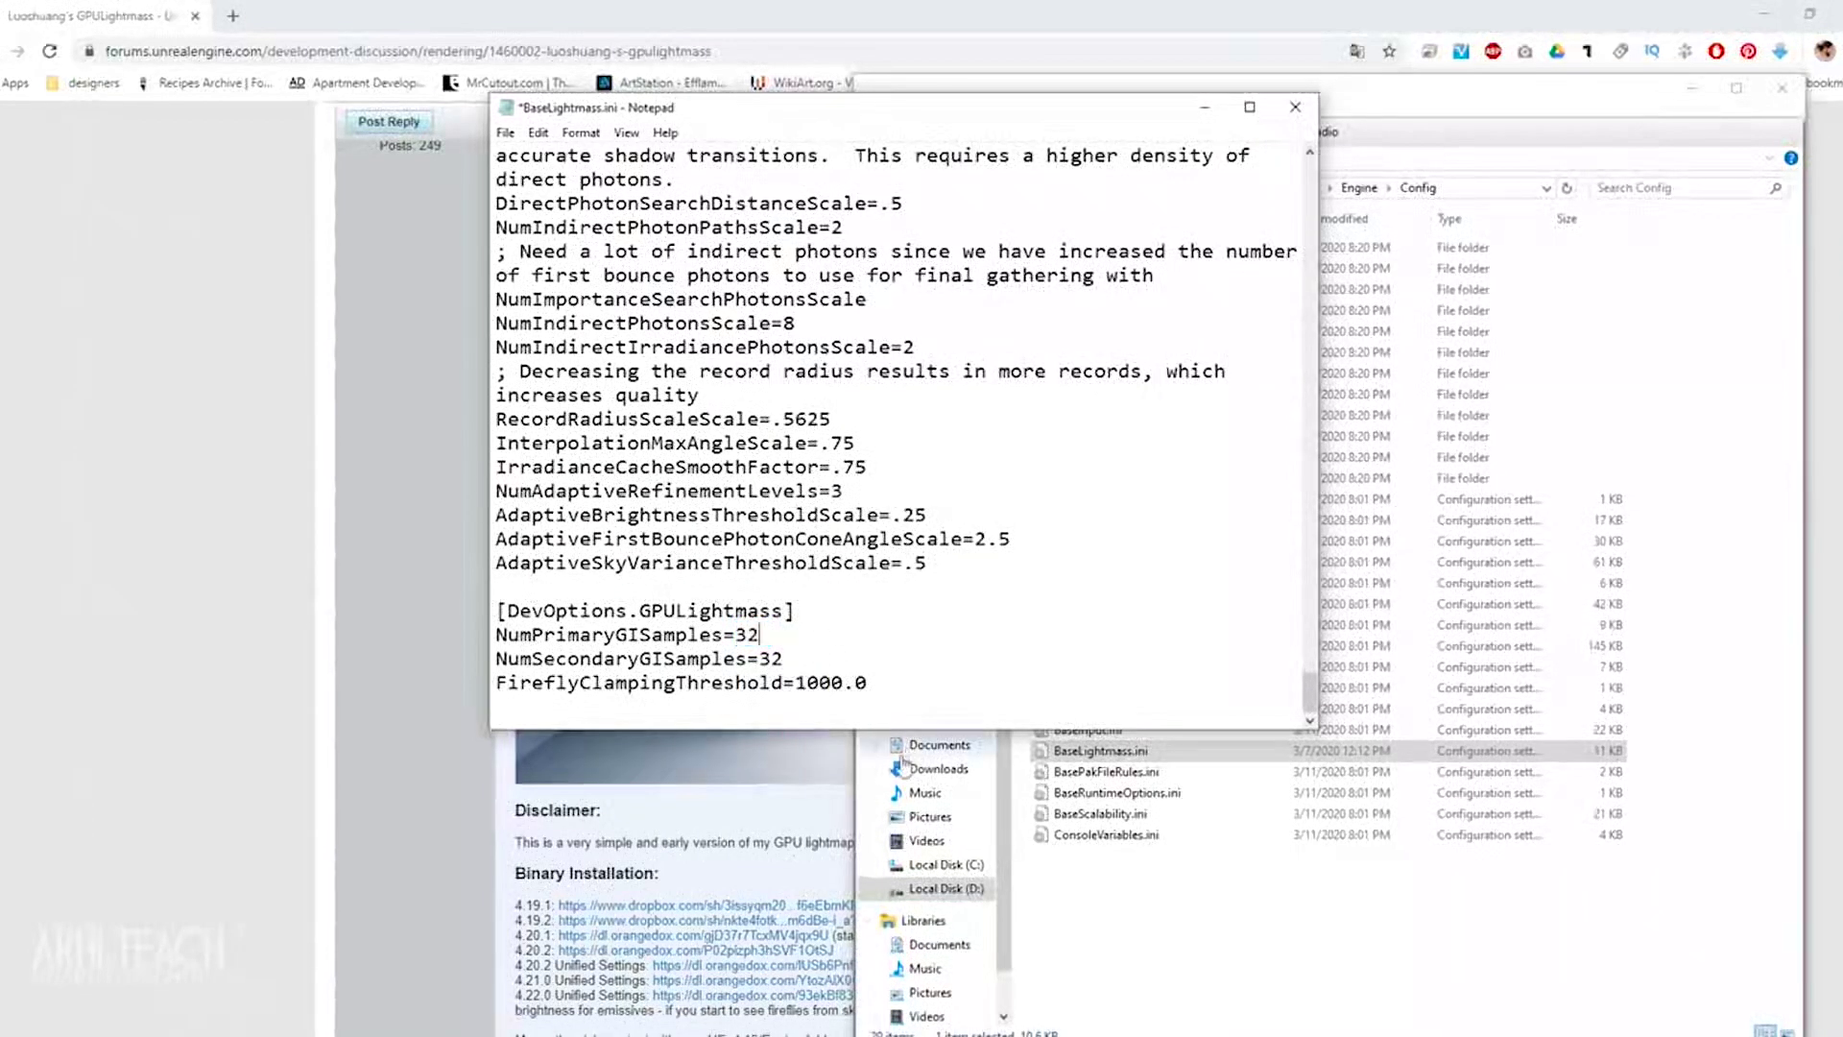
{"action": "left_click", "coordinate": [777, 660]}
{"action": "double_click", "coordinate": [778, 660]}
{"action": "type", "text": "16"}
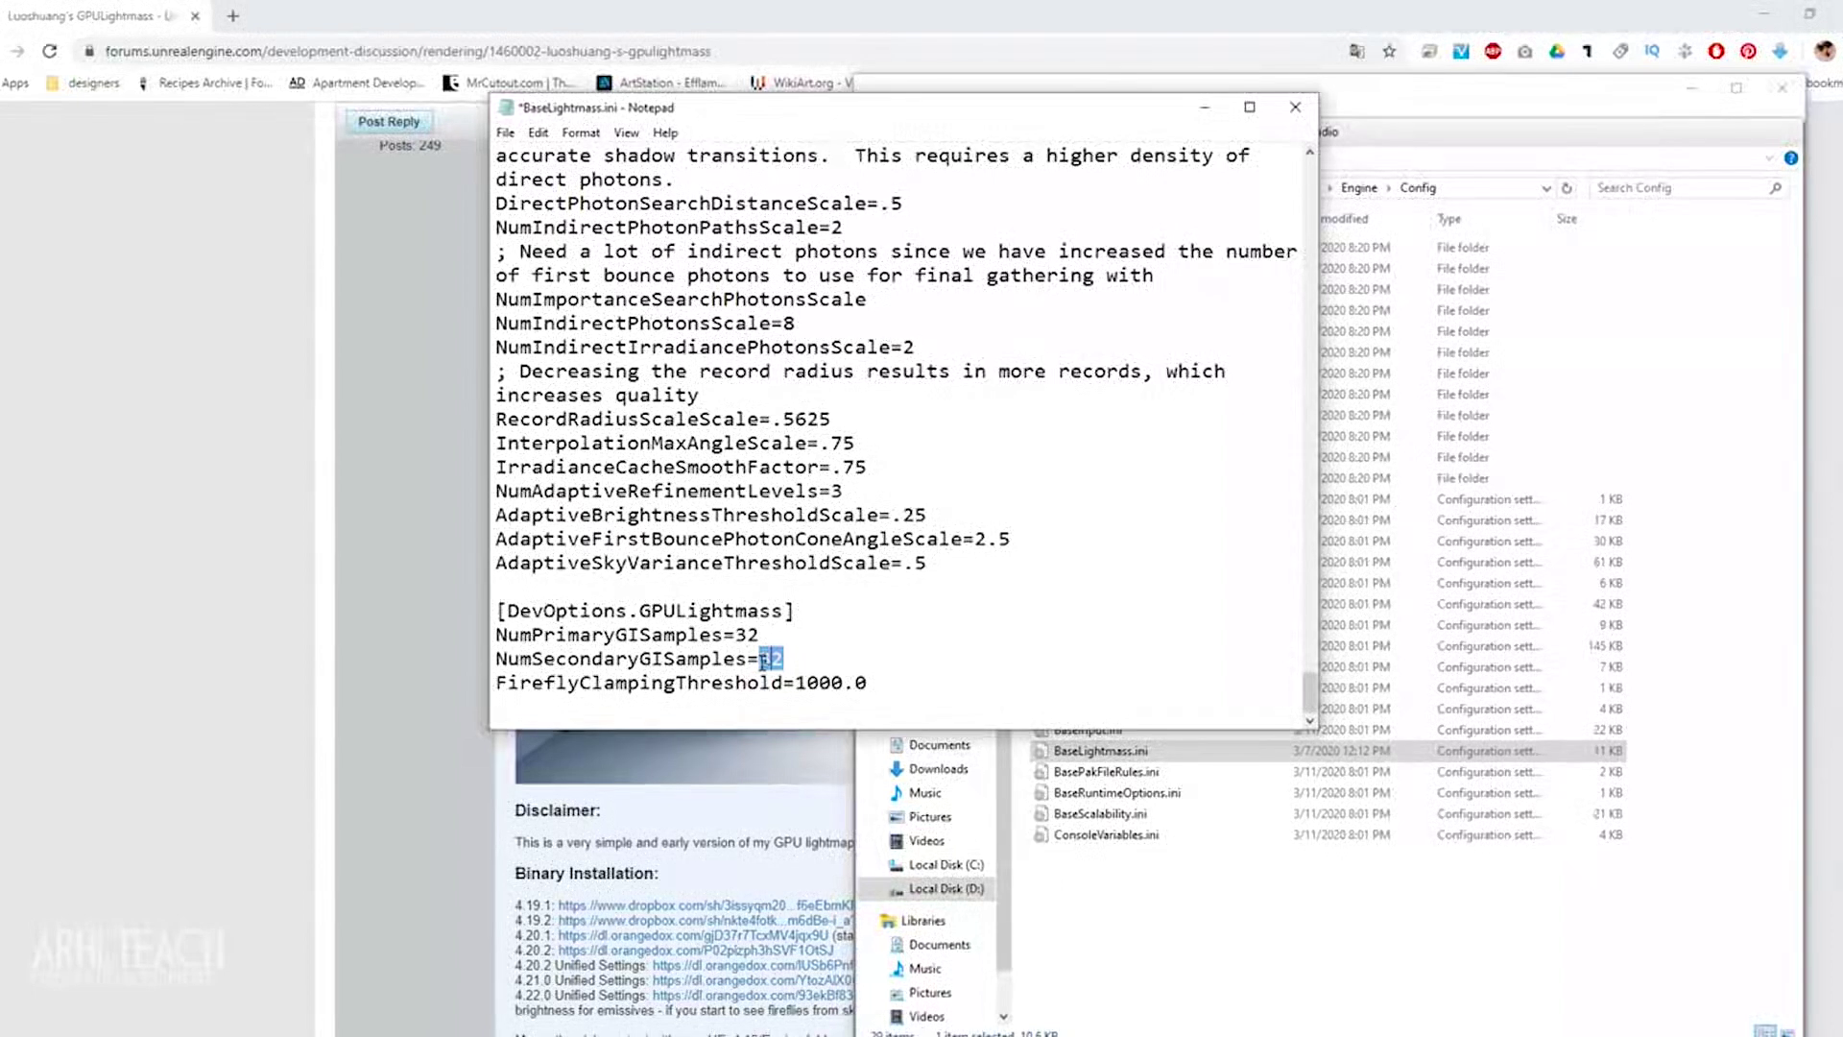
{"action": "double_click", "coordinate": [744, 635]}
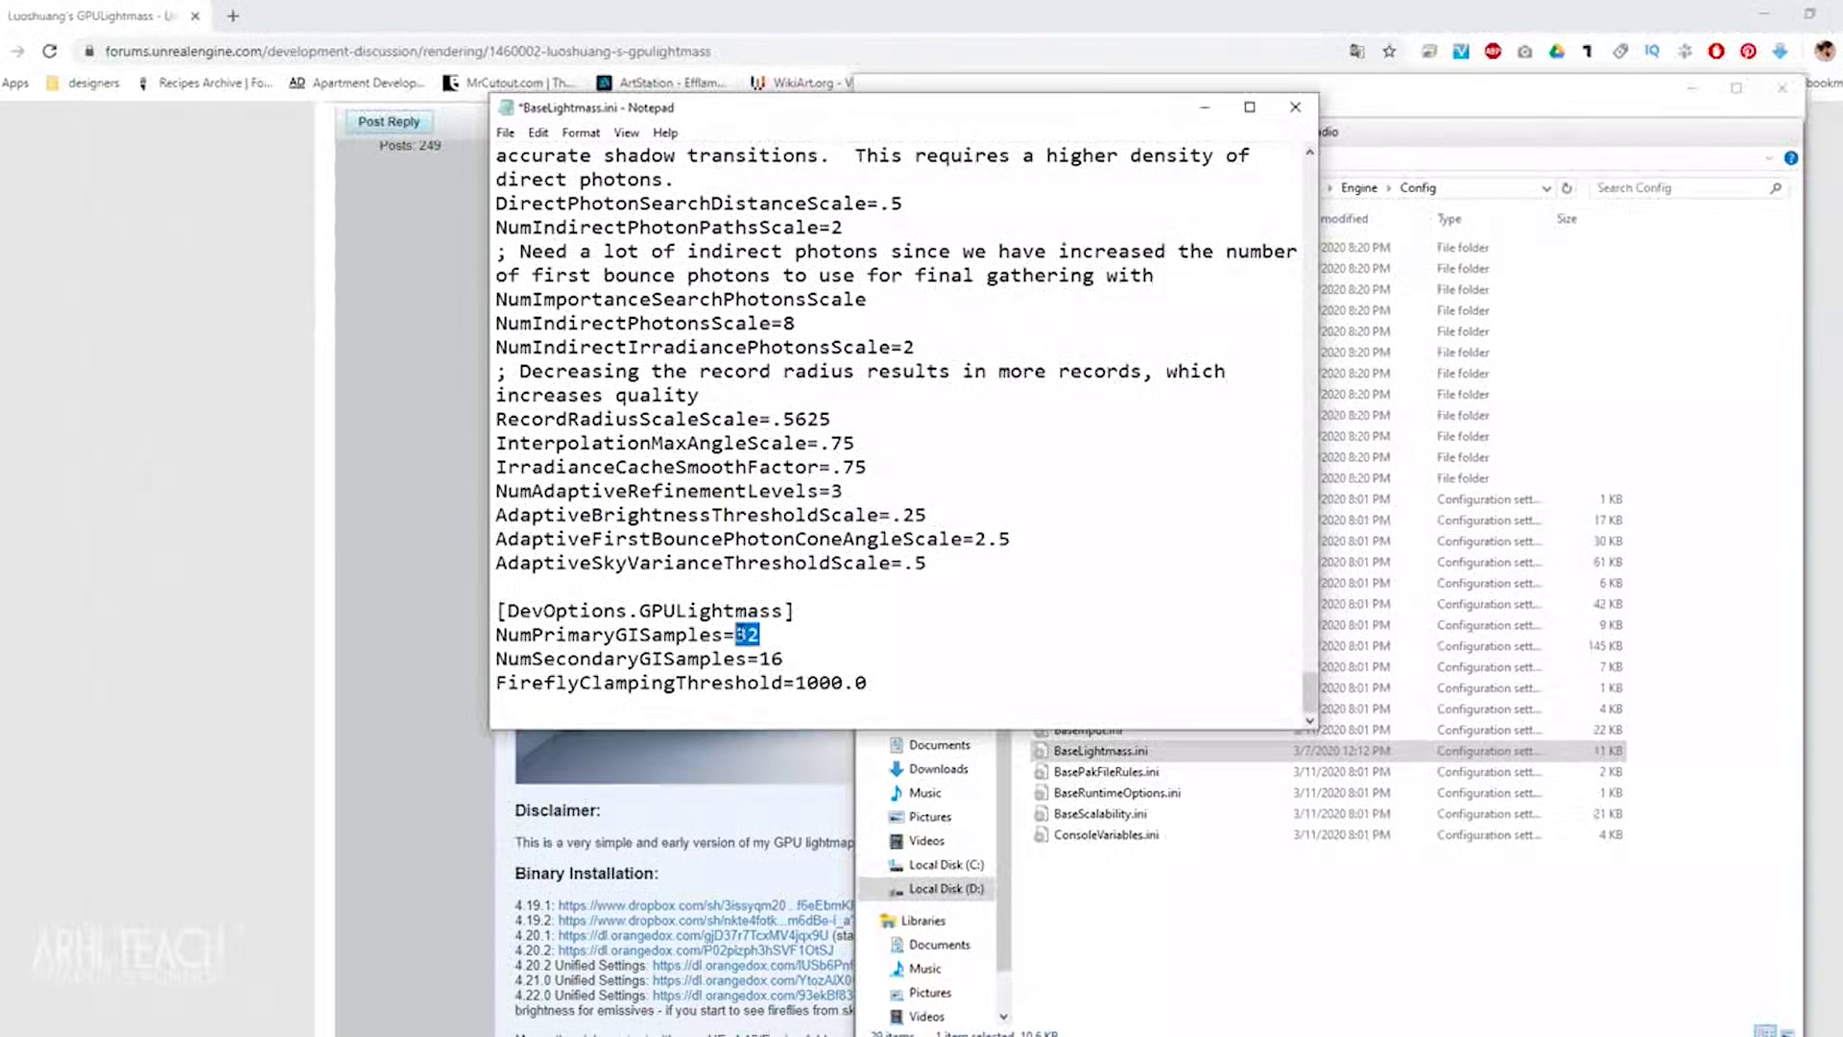